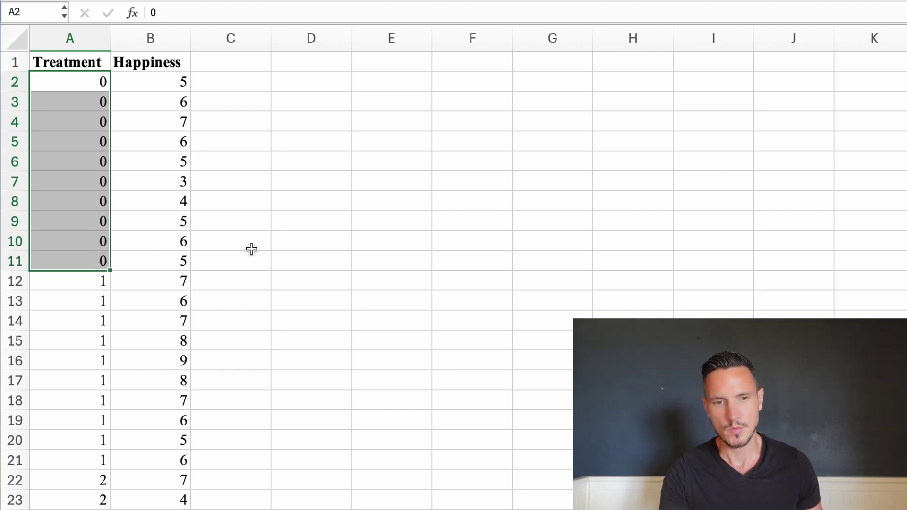
- Examine the rows coded 1 and 2 in the Treatment column of the worksheet
{"action": "scroll", "coordinate": [142, 212], "scroll_direction": "down", "scroll_amount": 5}
{"action": "left_click", "coordinate": [100, 184]}
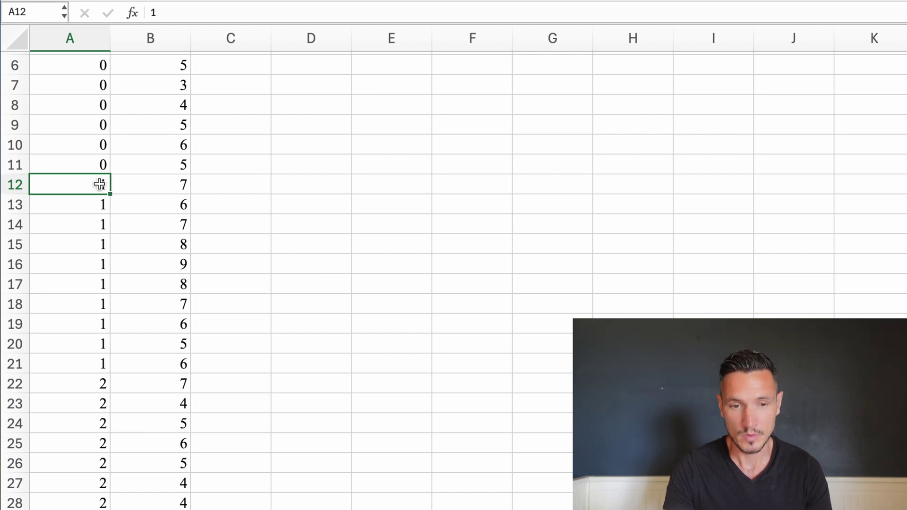
{"action": "left_click_drag", "start_coordinate": [100, 183], "coordinate": [75, 365]}
{"action": "scroll", "coordinate": [246, 342], "scroll_direction": "down", "scroll_amount": 8}
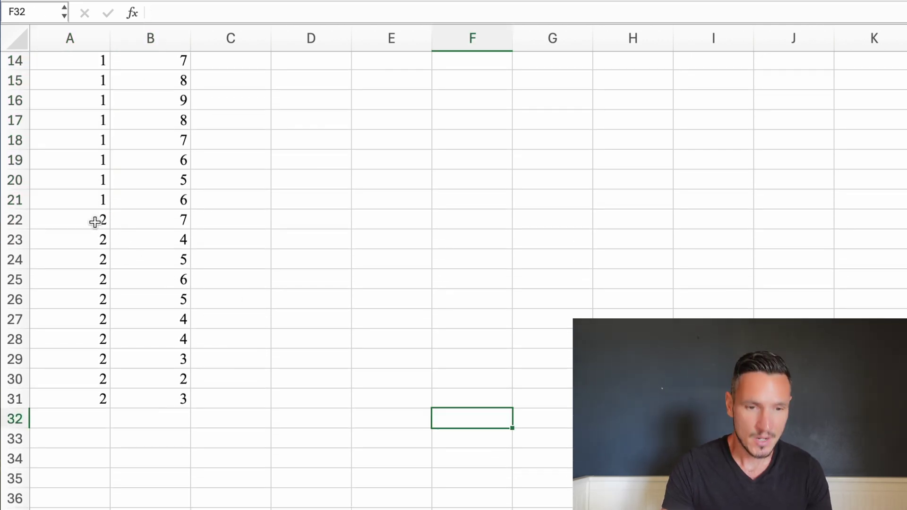
{"action": "left_click_drag", "start_coordinate": [94, 220], "coordinate": [102, 399]}
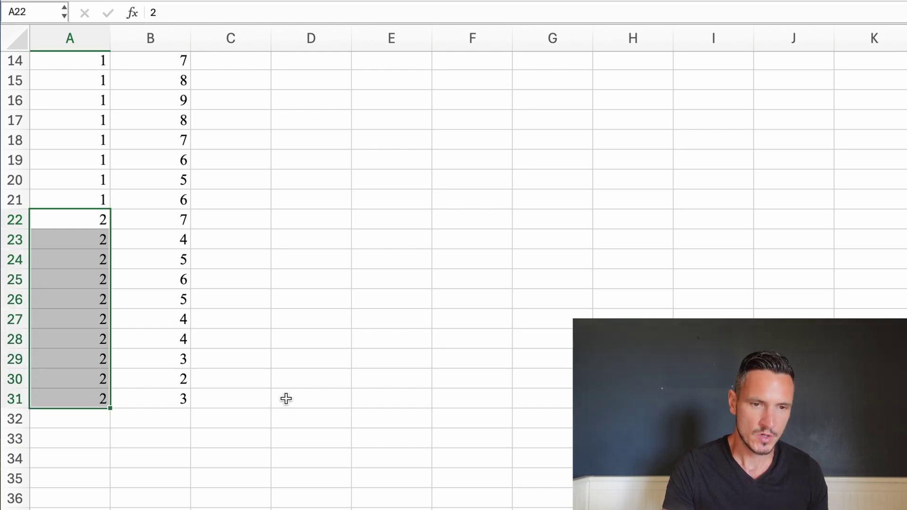
{"action": "scroll", "coordinate": [286, 398], "scroll_direction": "up", "scroll_amount": 5}
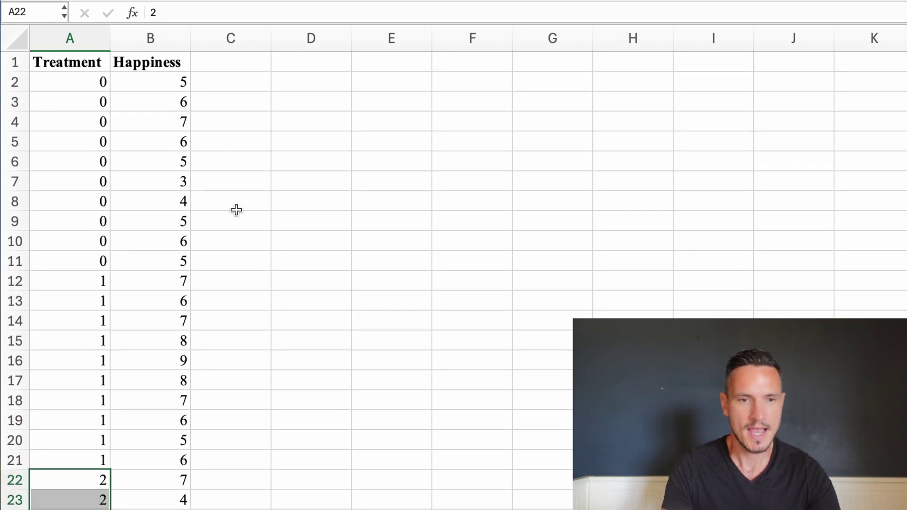
- Copy the Treatment and Happiness values in A2:B31 and paste them into jamovi's data sheet from the first row of column A
{"action": "left_click", "coordinate": [167, 100]}
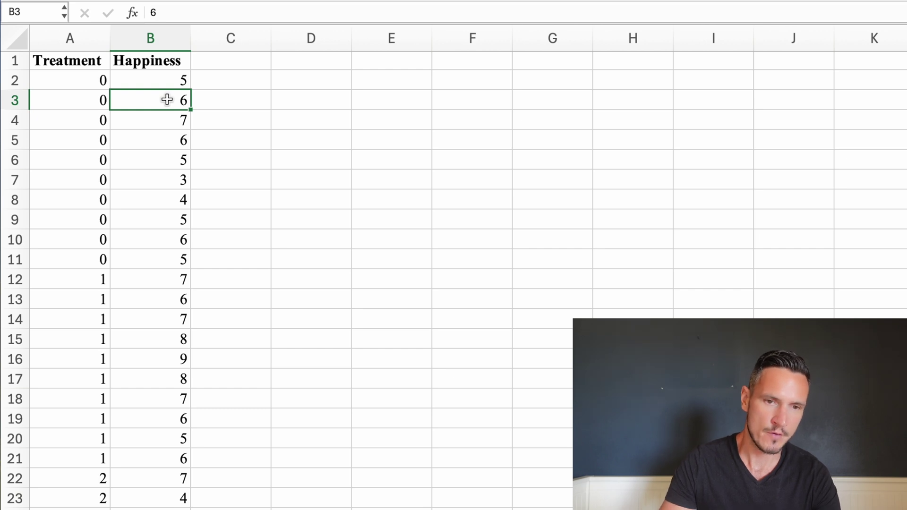
{"action": "key", "text": "Up"}
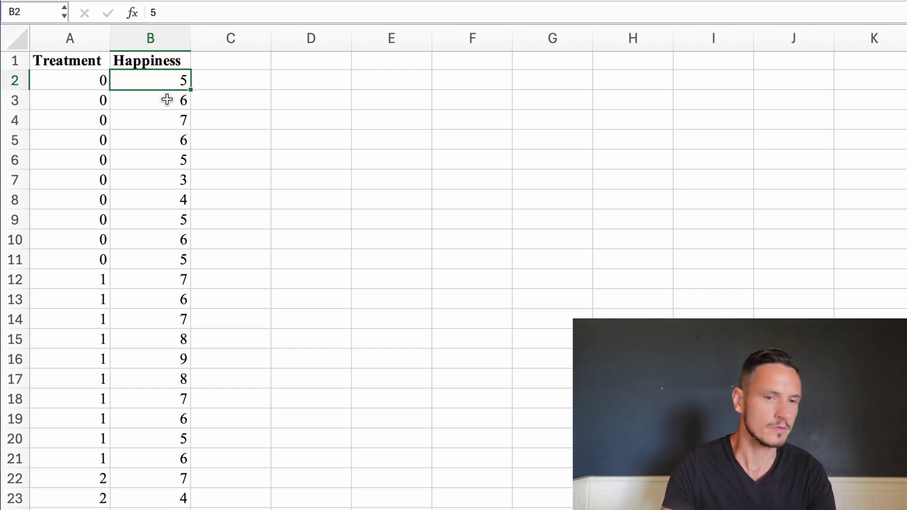
{"action": "left_click", "coordinate": [85, 78]}
{"action": "scroll", "coordinate": [154, 257], "scroll_direction": "down", "scroll_amount": 5}
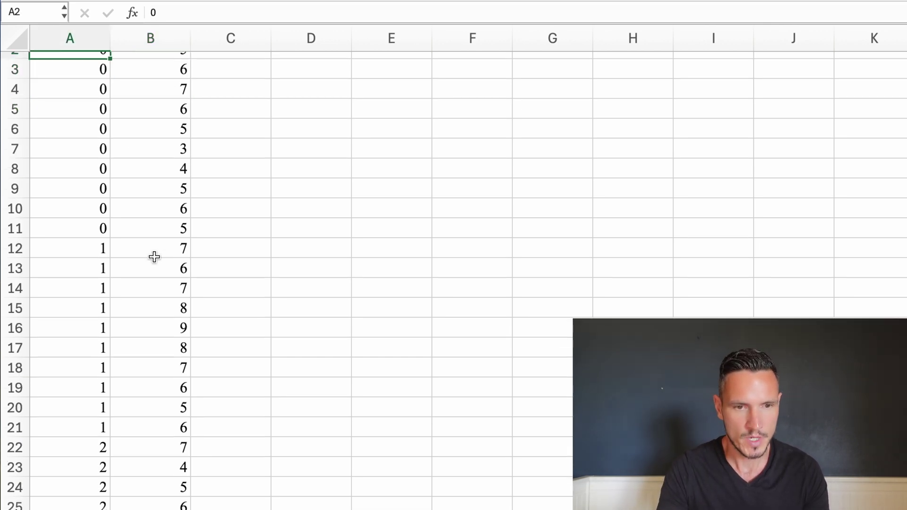
{"action": "left_click", "coordinate": [181, 392], "text": "shift"}
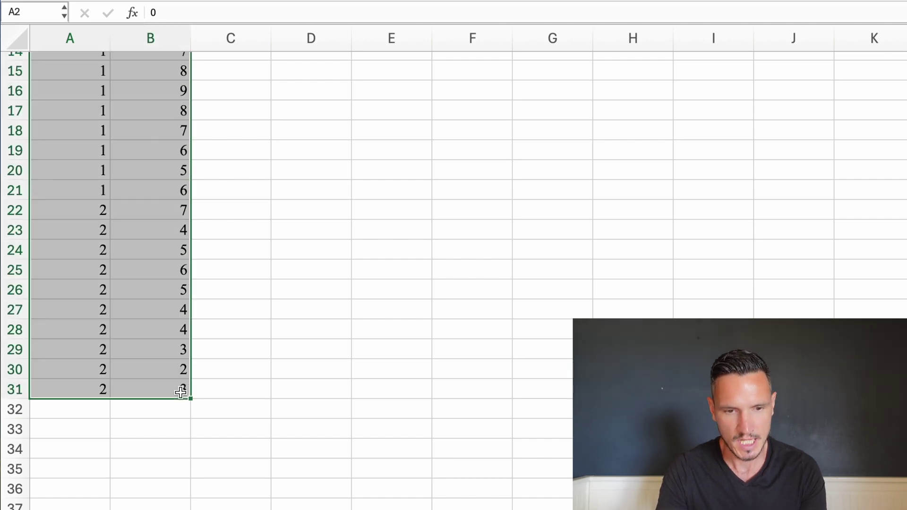
{"action": "key", "text": "super+c"}
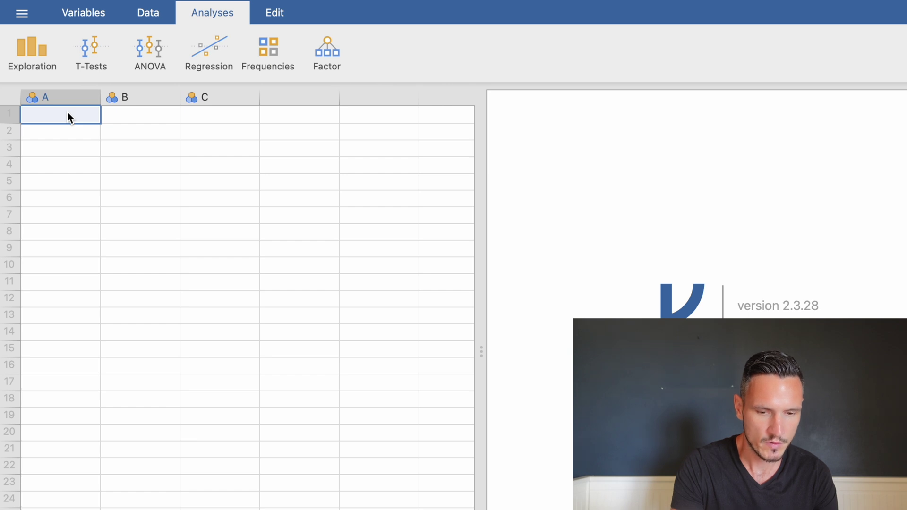
{"action": "key", "text": "ctrl+v"}
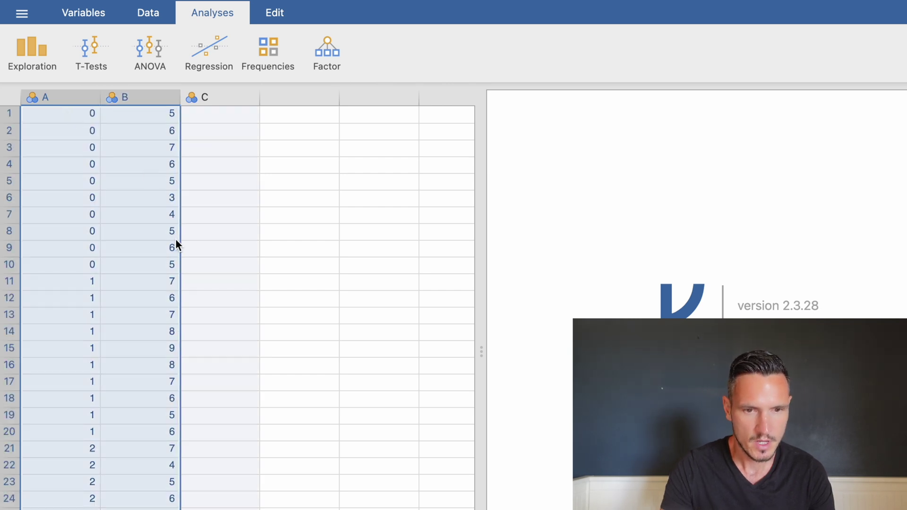
{"action": "left_click", "coordinate": [261, 233]}
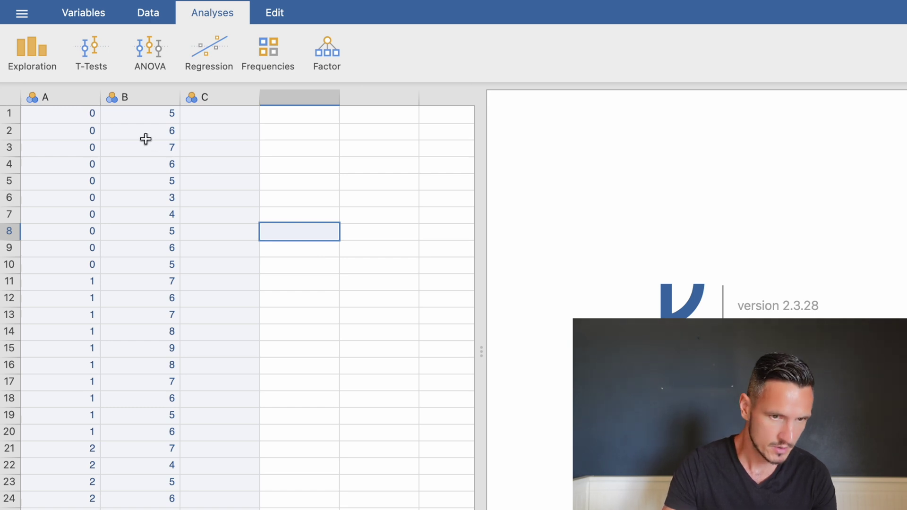
- Open the variable setup for column A and rename the variable as Treatment
{"action": "left_click", "coordinate": [149, 11]}
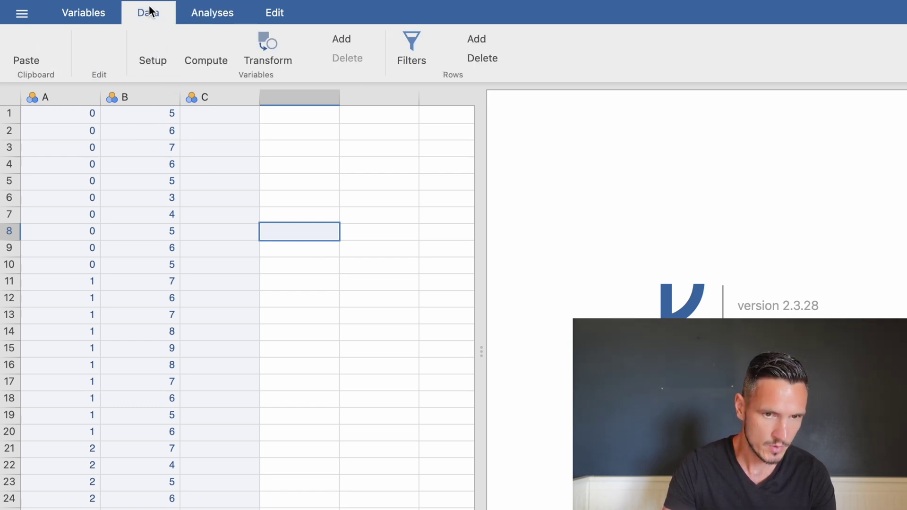
{"action": "left_click", "coordinate": [162, 47]}
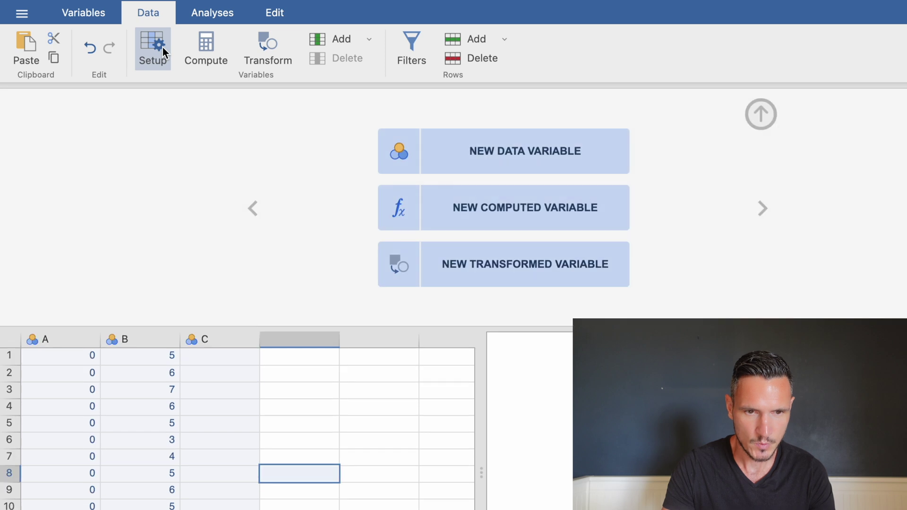
{"action": "left_click", "coordinate": [55, 340]}
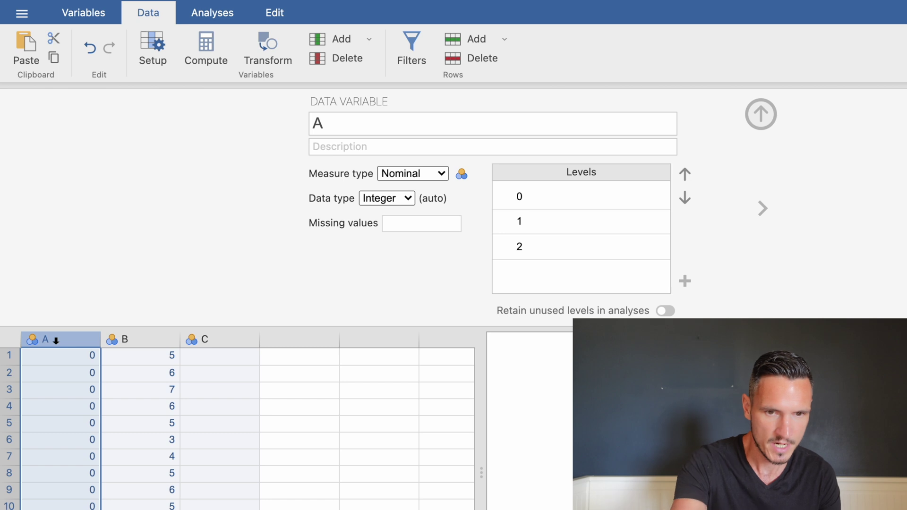
{"action": "left_click", "coordinate": [366, 127]}
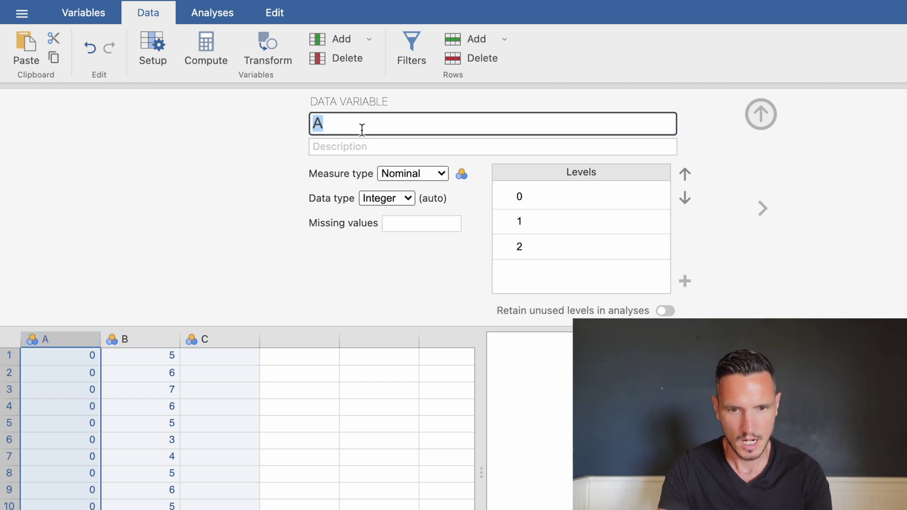
{"action": "type", "text": "Treatment"}
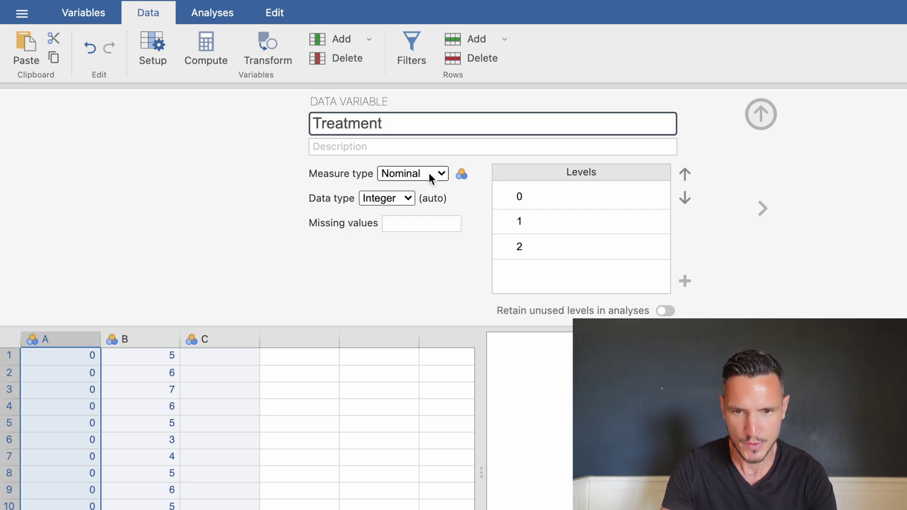
- Label level 0 of the Treatment variable as Treatment A
{"action": "left_click", "coordinate": [558, 197]}
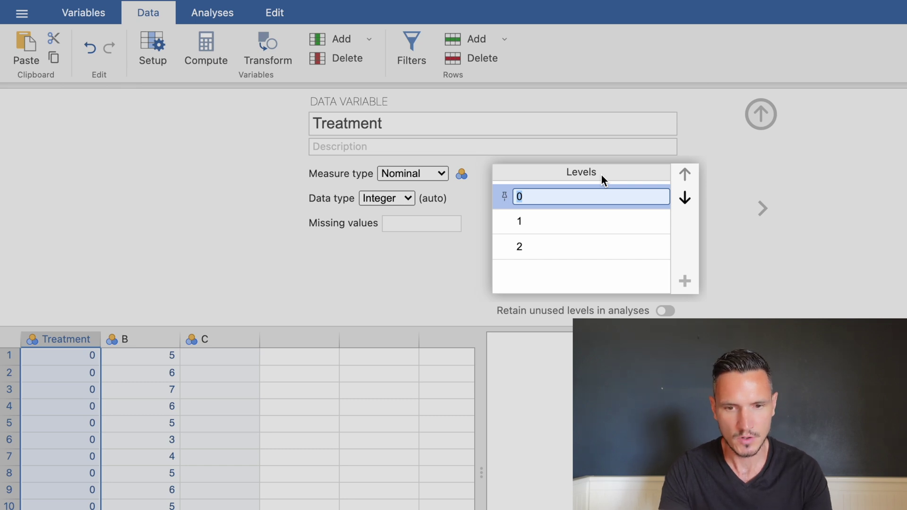
{"action": "type", "text": "TReat"}
{"action": "key", "text": "BackSpace"}
{"action": "key", "text": "BackSpace"}
{"action": "key", "text": "BackSpace"}
{"action": "key", "text": "BackSpace"}
{"action": "type", "text": "reat"}
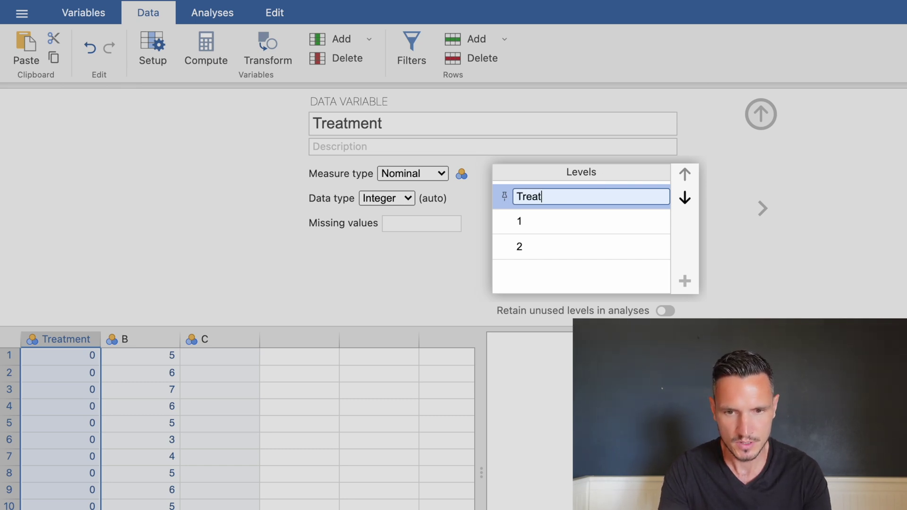
{"action": "type", "text": "met"}
{"action": "key", "text": "BackSpace"}
{"action": "key", "text": "BackSpace"}
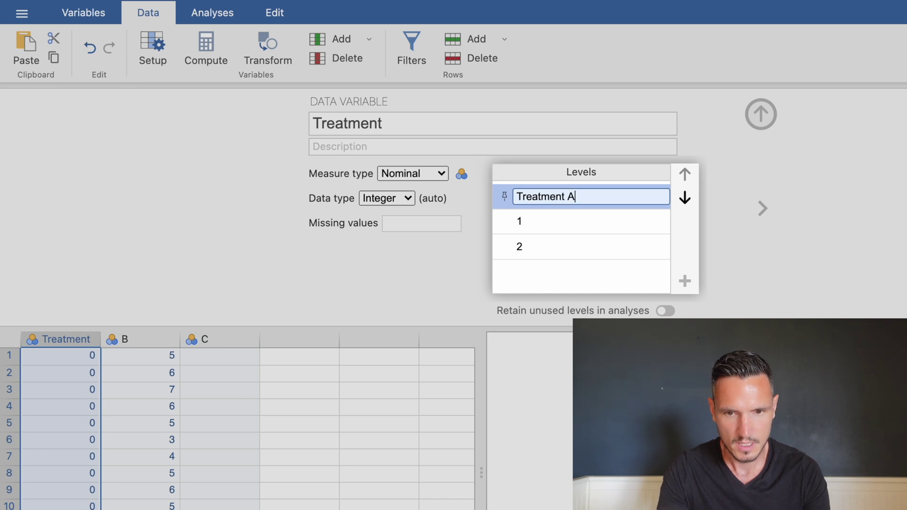
- Label level 1 of the Treatment variable as Treatment B and level 2 as Treatment C
{"action": "left_click", "coordinate": [584, 223]}
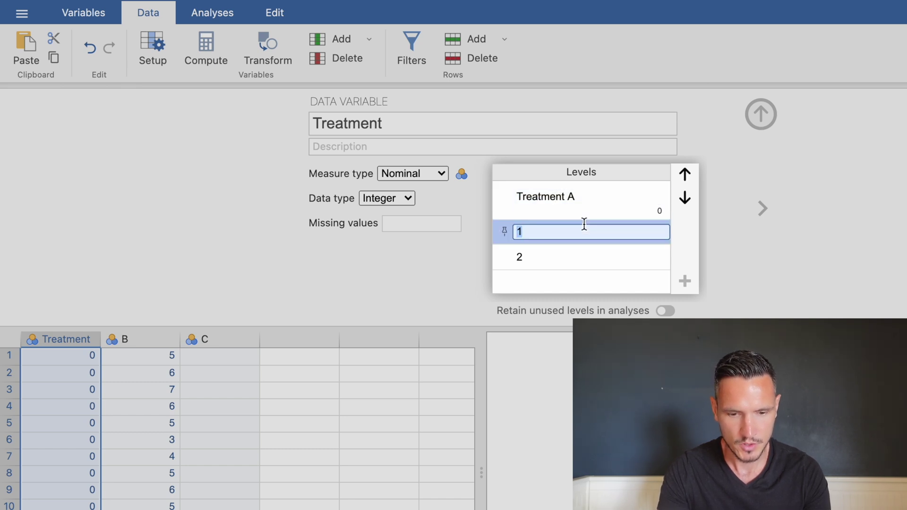
{"action": "type", "text": "Treatment B"}
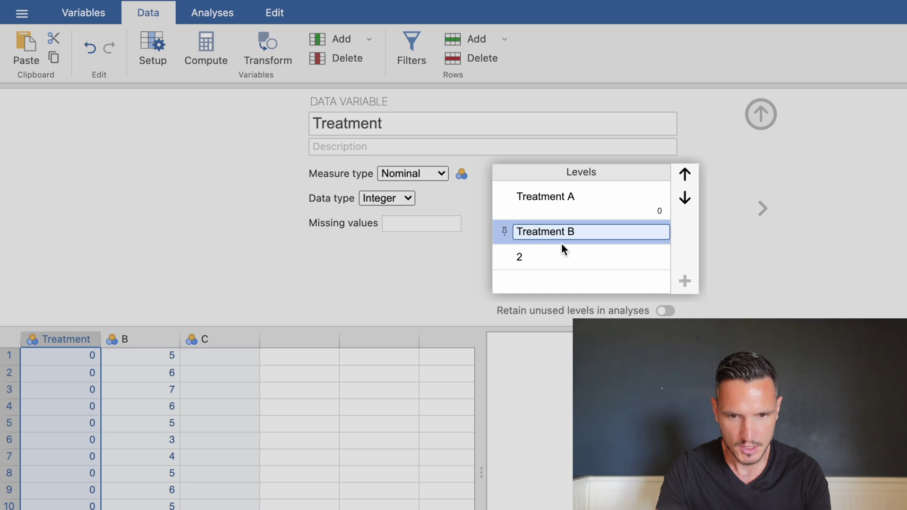
{"action": "key", "text": "Return"}
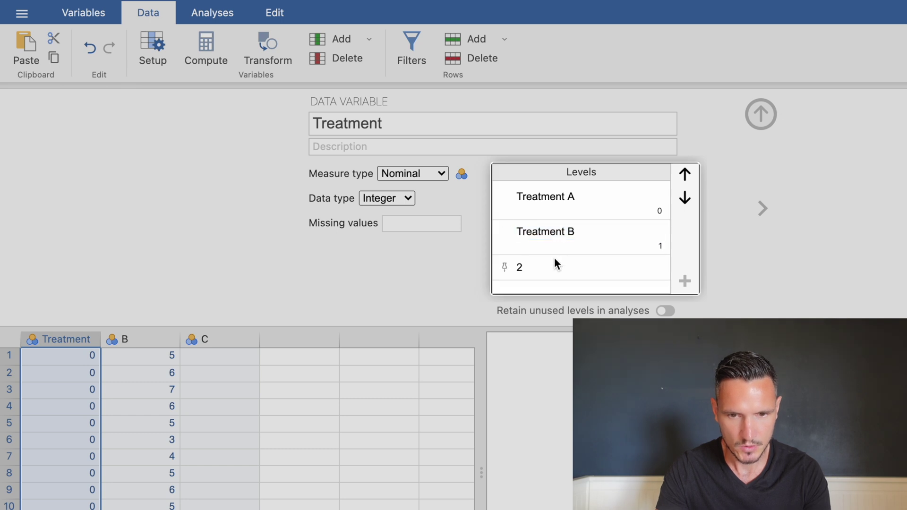
{"action": "left_click", "coordinate": [554, 260]}
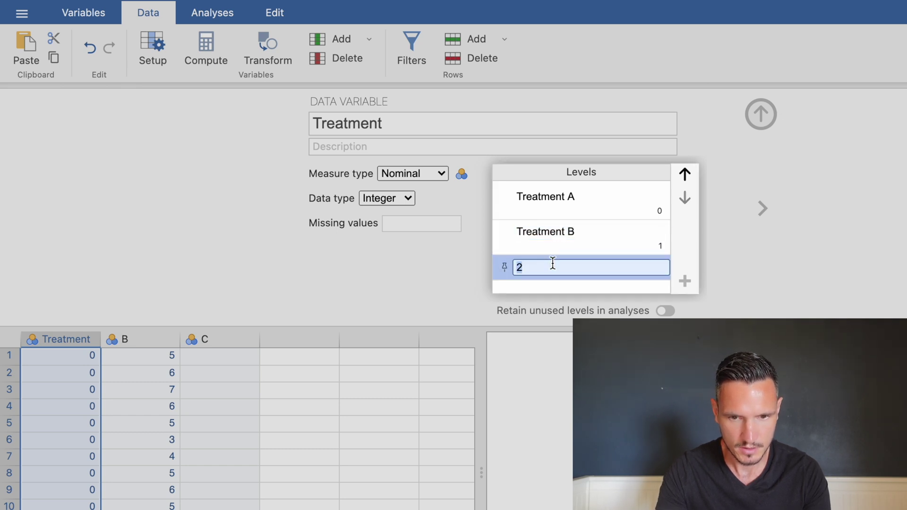
{"action": "key", "text": "BackSpace"}
{"action": "type", "text": "Treatment C"}
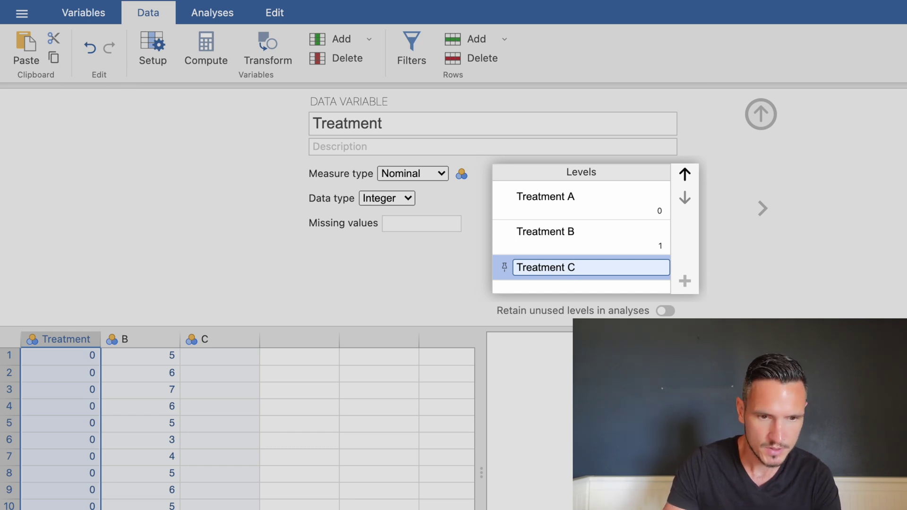
{"action": "key", "text": "Return"}
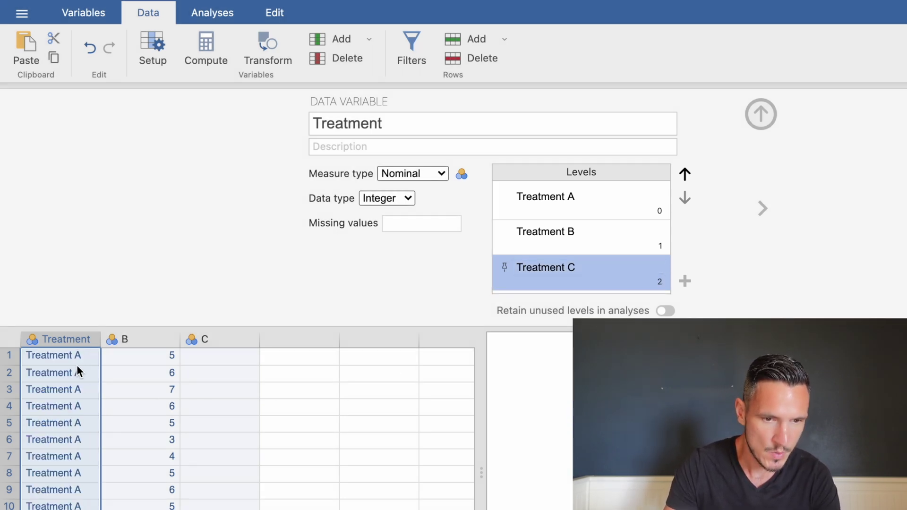
- Rename variable B, the column of happiness scores, as Happiness
{"action": "scroll", "coordinate": [76, 365], "scroll_direction": "down", "scroll_amount": 5}
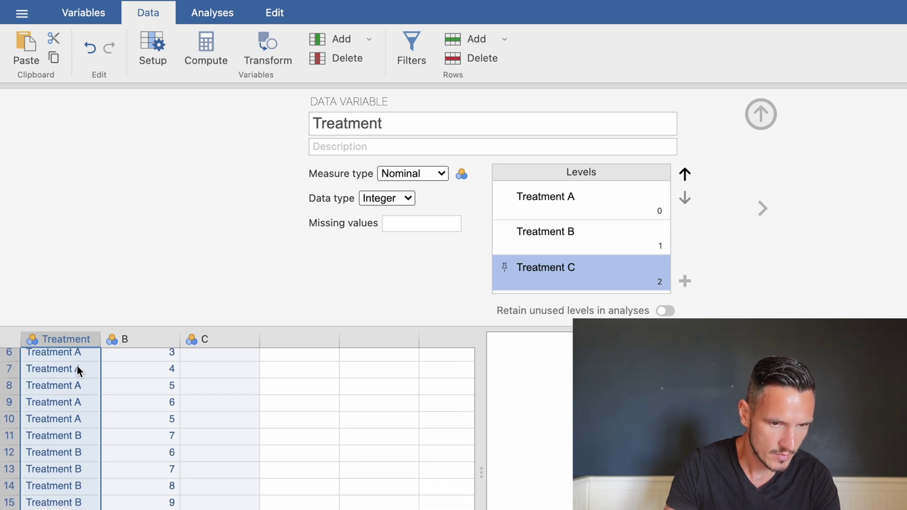
{"action": "scroll", "coordinate": [77, 366], "scroll_direction": "down", "scroll_amount": 5}
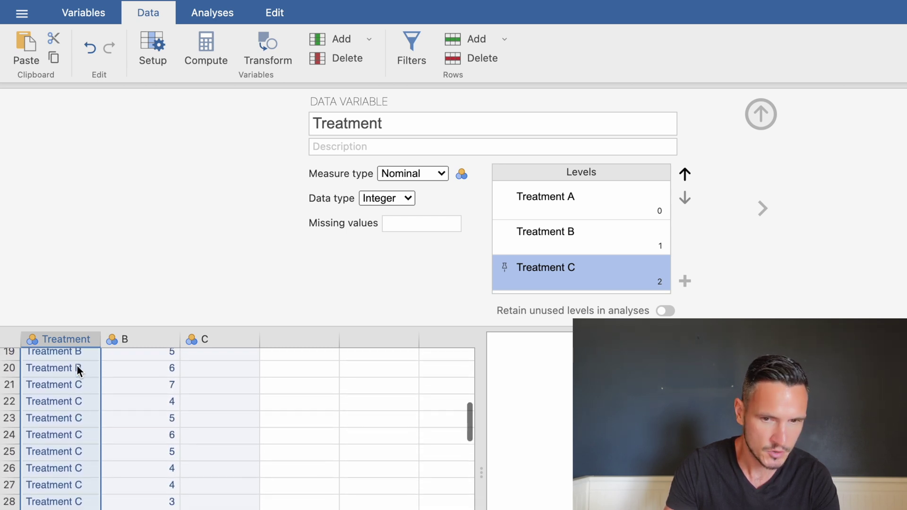
{"action": "scroll", "coordinate": [77, 368], "scroll_direction": "up", "scroll_amount": 10}
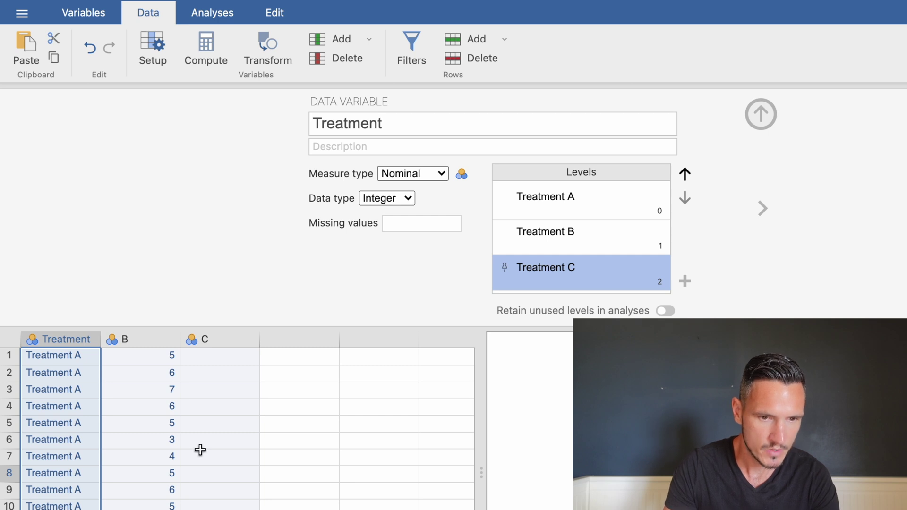
{"action": "left_click", "coordinate": [137, 341]}
{"action": "double_click", "coordinate": [358, 122]}
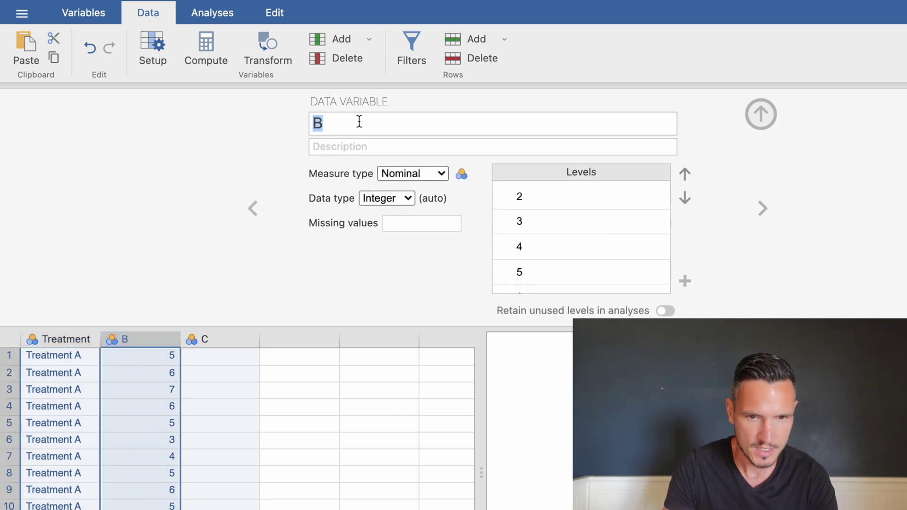
{"action": "type", "text": "Hap"}
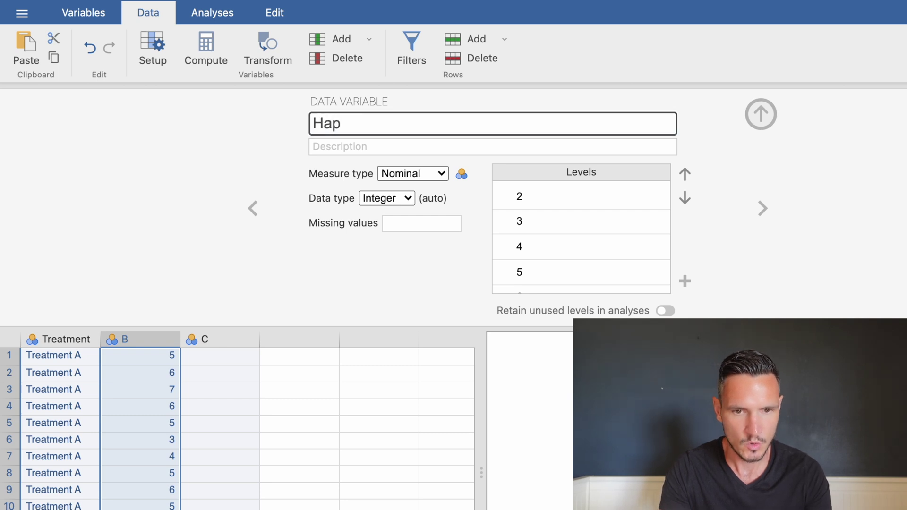
{"action": "type", "text": "pinesss"}
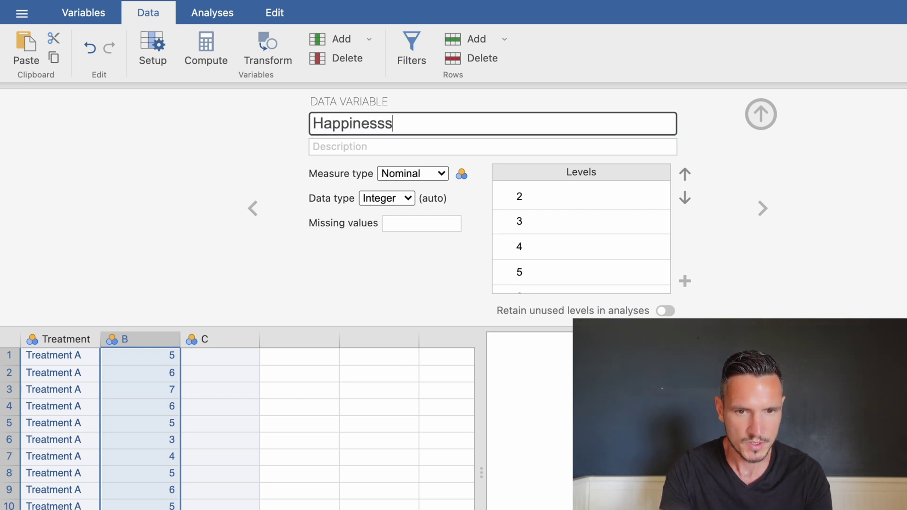
{"action": "key", "text": "BackSpace"}
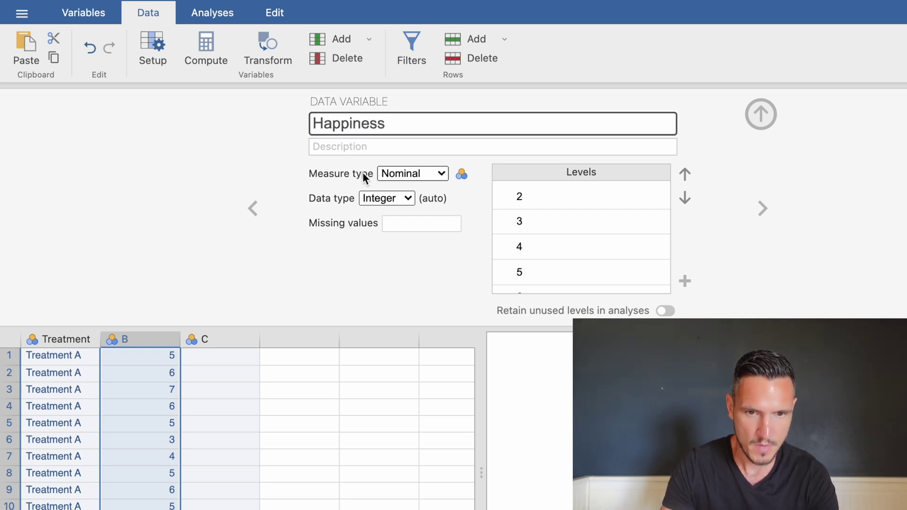
- Set the Happiness variable's measure type to Continuous and display the available analyses
{"action": "left_click", "coordinate": [442, 175]}
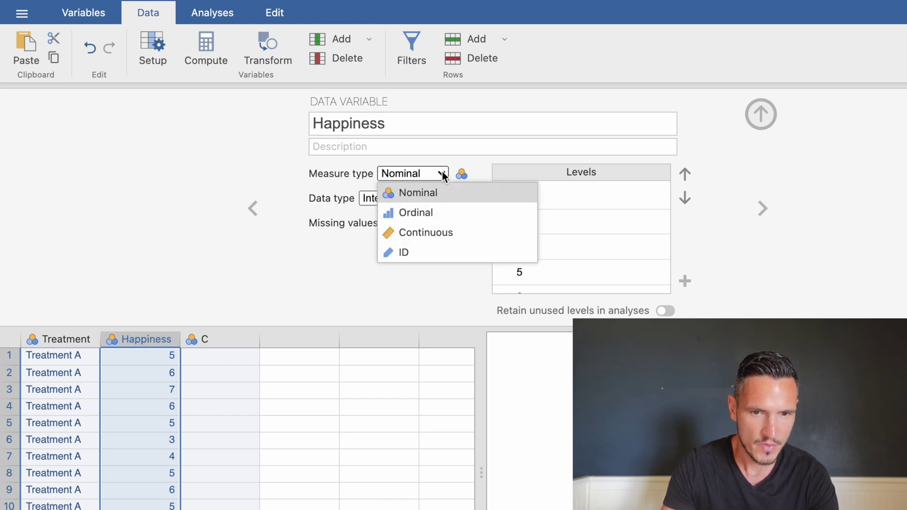
{"action": "left_click", "coordinate": [445, 231]}
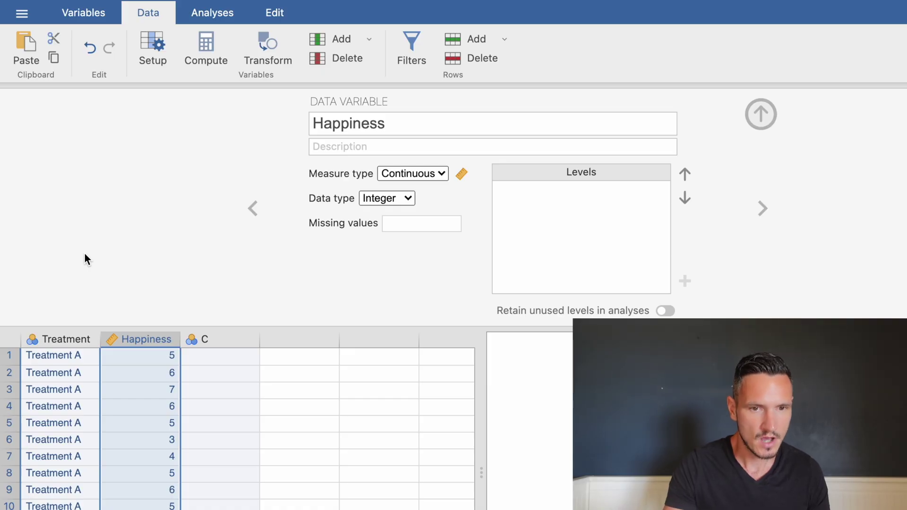
{"action": "left_click", "coordinate": [221, 16]}
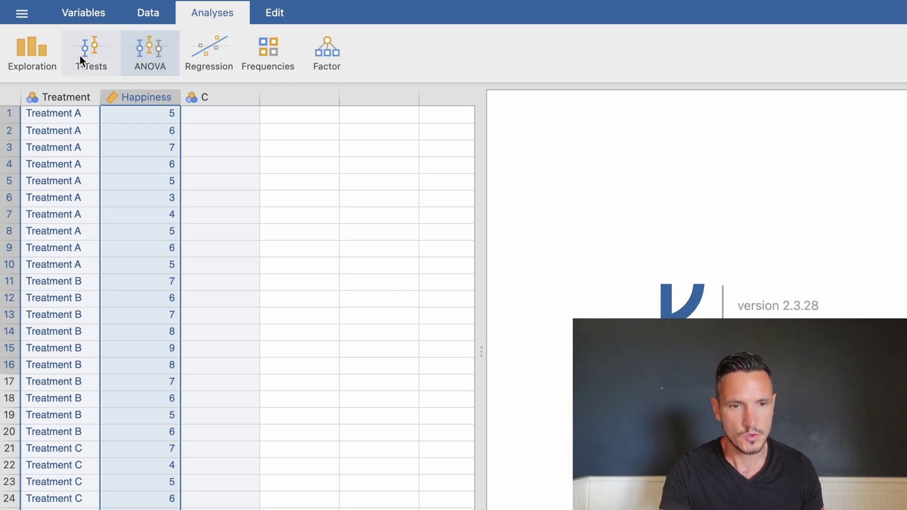
- Start a Descriptives analysis with Happiness as the variable, split by Treatment
{"action": "left_click", "coordinate": [38, 57]}
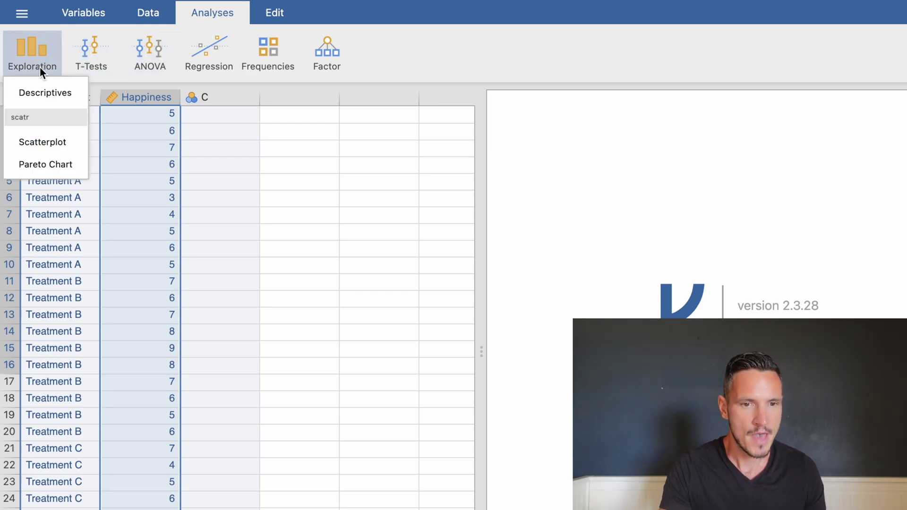
{"action": "left_click", "coordinate": [43, 90]}
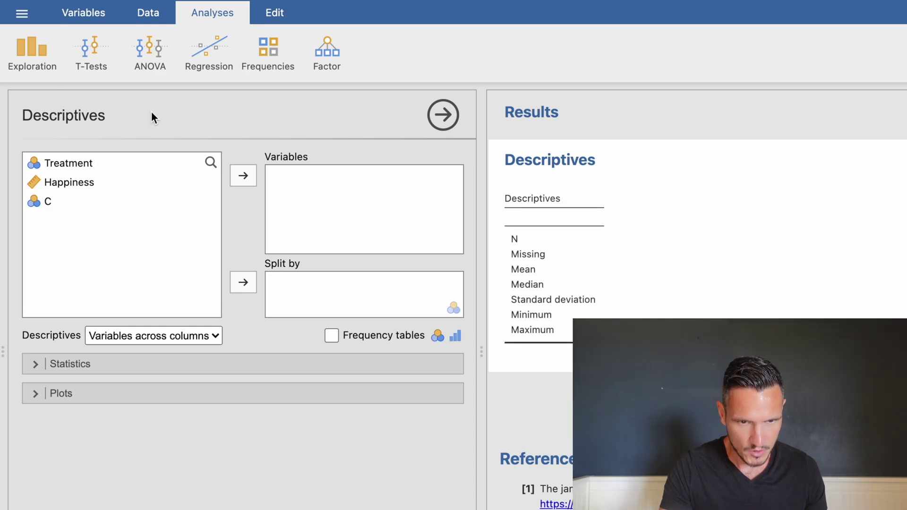
{"action": "left_click", "coordinate": [105, 161]}
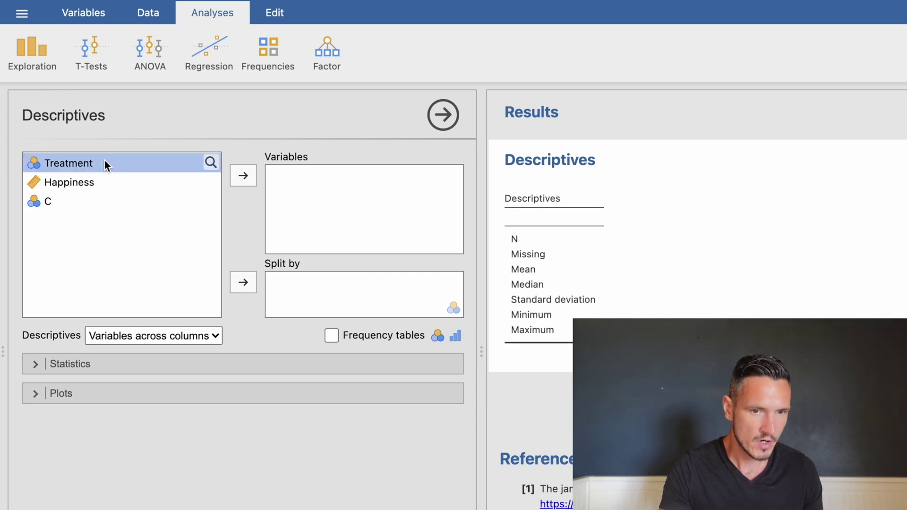
{"action": "left_click", "coordinate": [253, 286]}
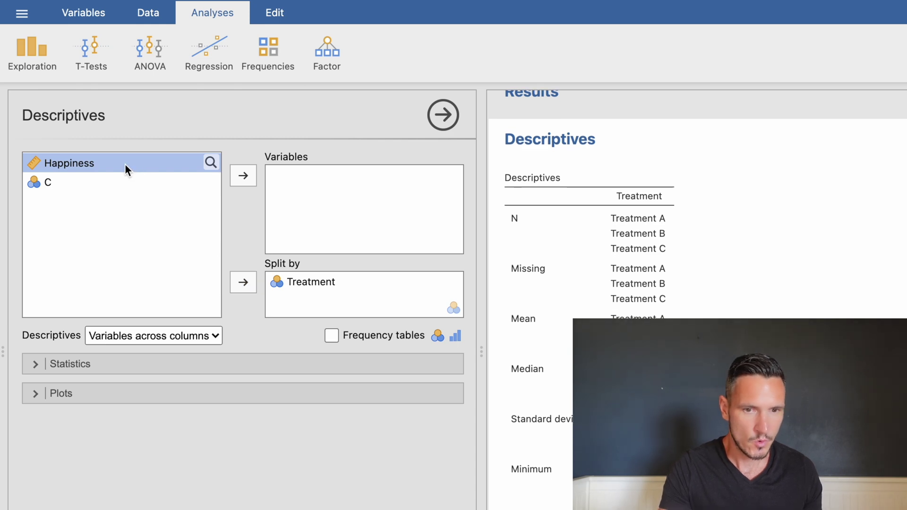
{"action": "left_click", "coordinate": [234, 174]}
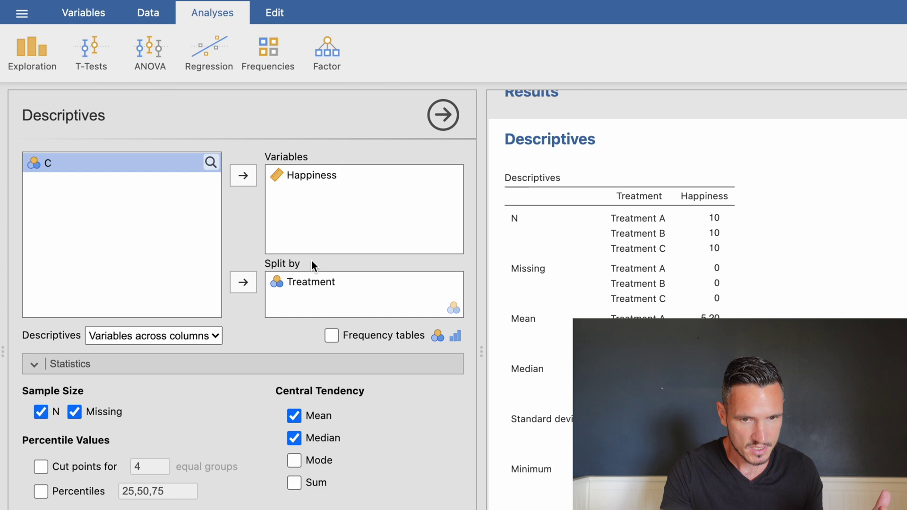
- Add the Shapiro-Wilk normality test to the descriptives and examine its W and p values for each treatment
{"action": "scroll", "coordinate": [311, 260], "scroll_direction": "down", "scroll_amount": 5}
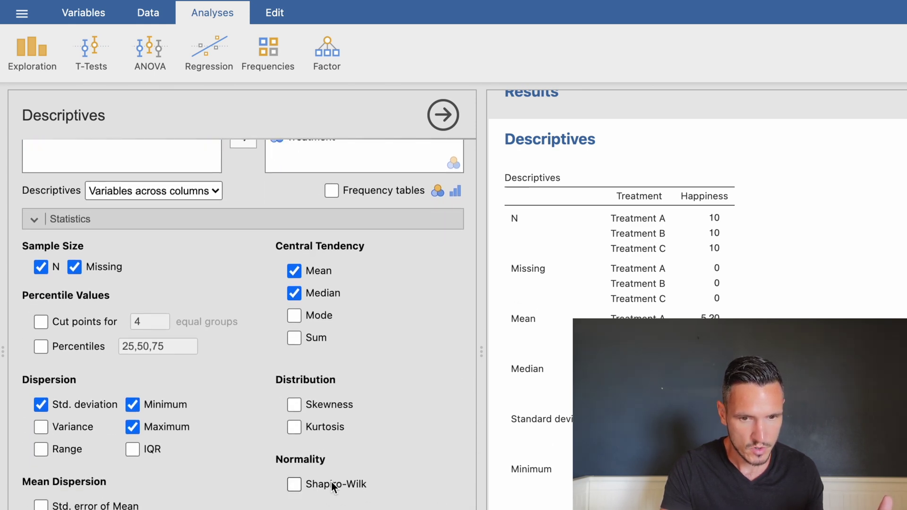
{"action": "left_click", "coordinate": [294, 484]}
{"action": "scroll", "coordinate": [795, 263], "scroll_direction": "down", "scroll_amount": 2}
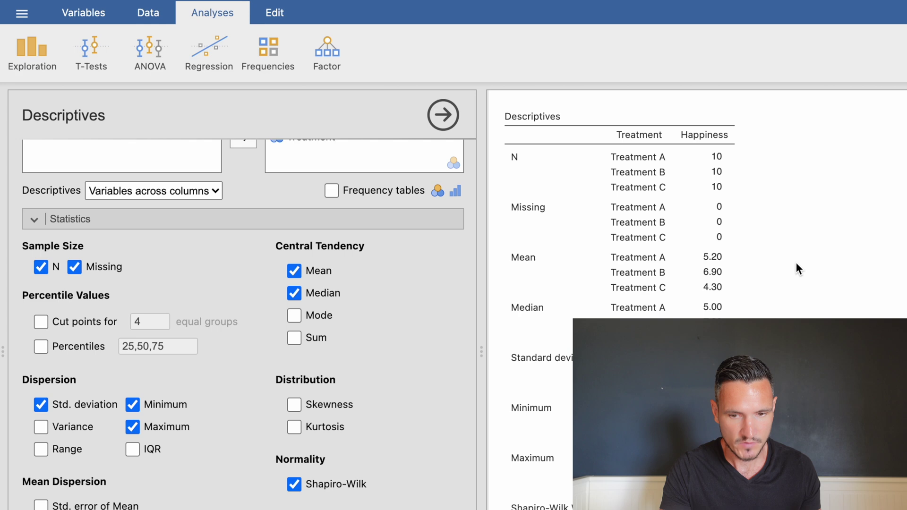
{"action": "scroll", "coordinate": [795, 263], "scroll_direction": "down", "scroll_amount": 2}
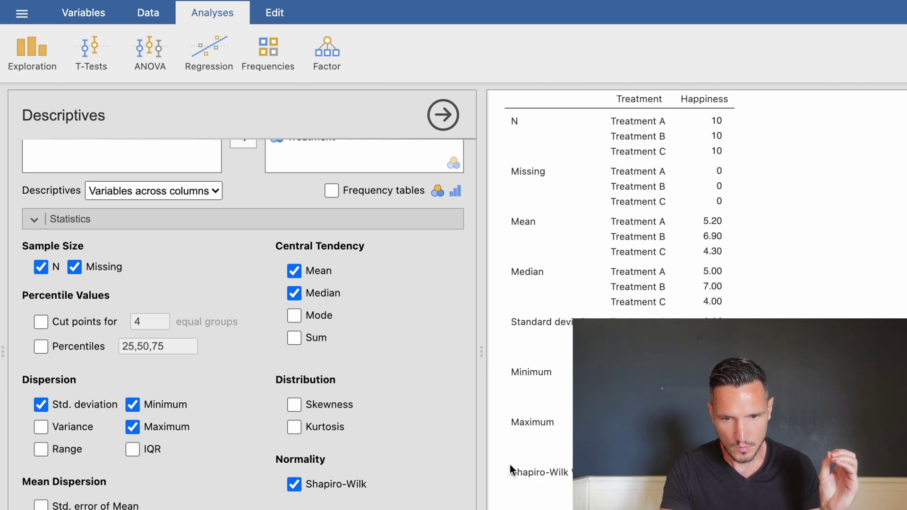
{"action": "scroll", "coordinate": [509, 463], "scroll_direction": "down", "scroll_amount": 10}
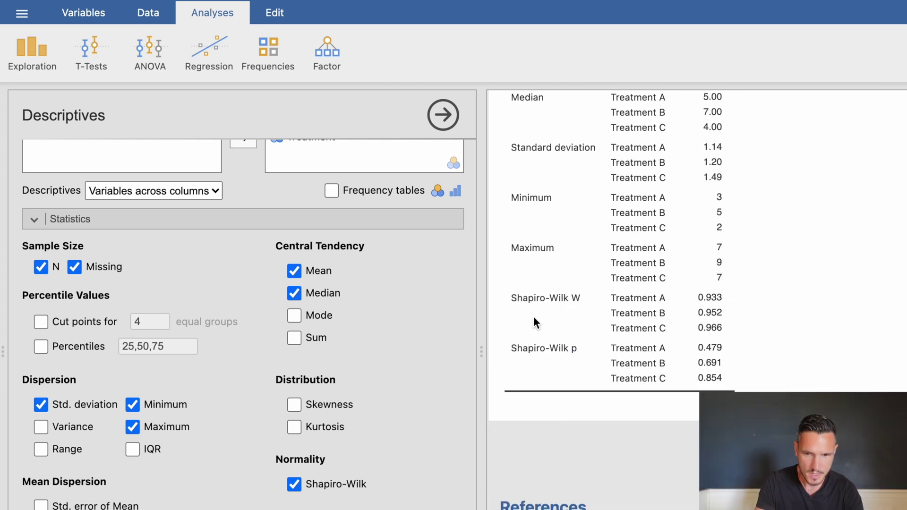
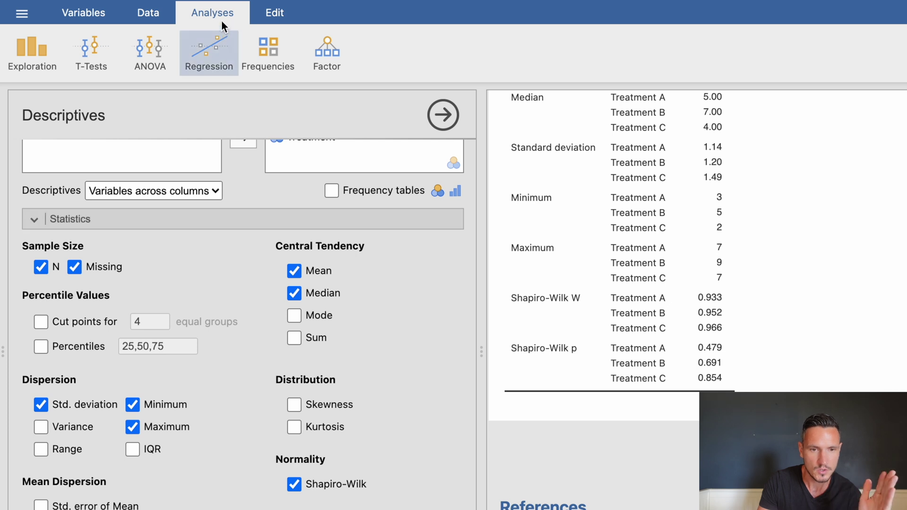
- Start a One-Way ANOVA with Happiness as the dependent variable and Treatment as the grouping variable
{"action": "left_click", "coordinate": [162, 56]}
{"action": "left_click", "coordinate": [165, 85]}
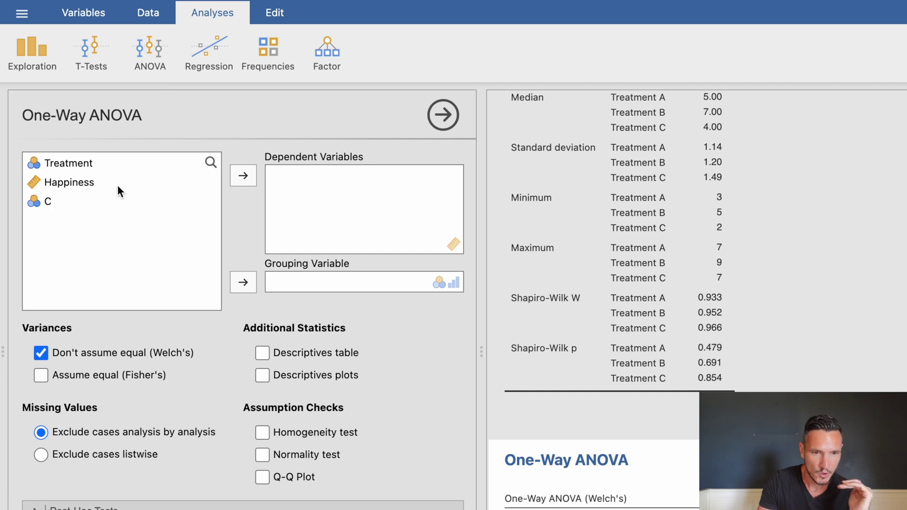
{"action": "left_click", "coordinate": [101, 163]}
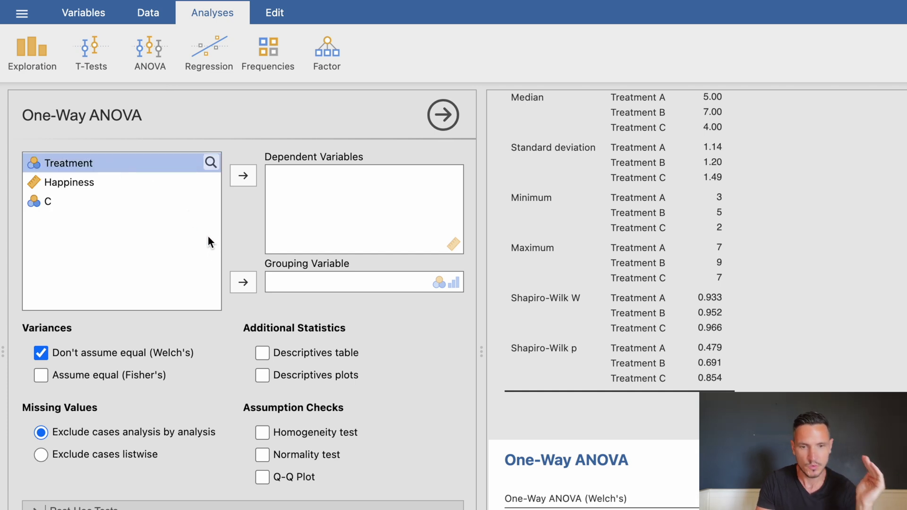
{"action": "left_click", "coordinate": [242, 280]}
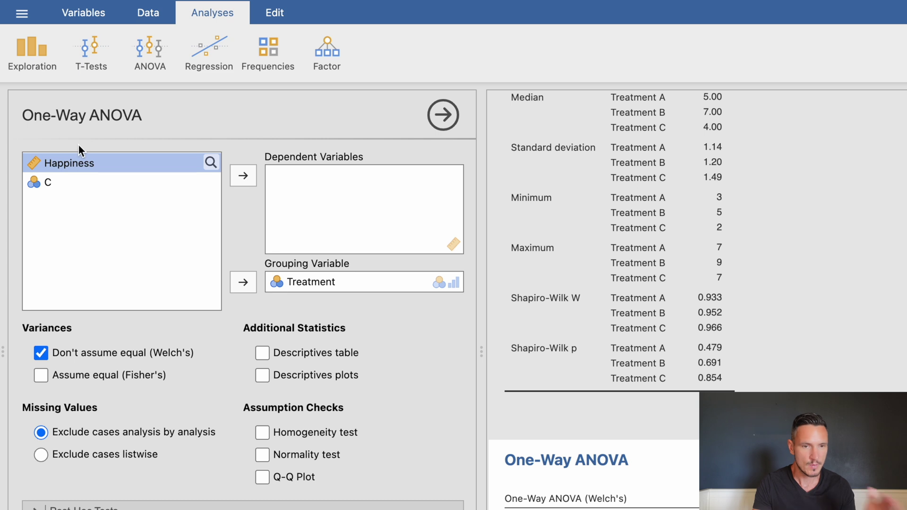
{"action": "left_click", "coordinate": [233, 175]}
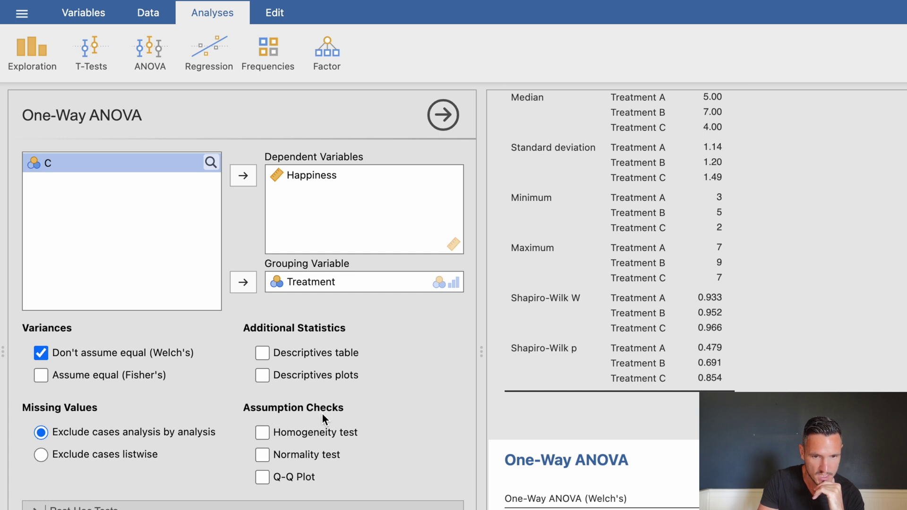
- Add the homogeneity test to the One-Way ANOVA's assumption checks and bring its results into view
{"action": "left_click", "coordinate": [262, 433]}
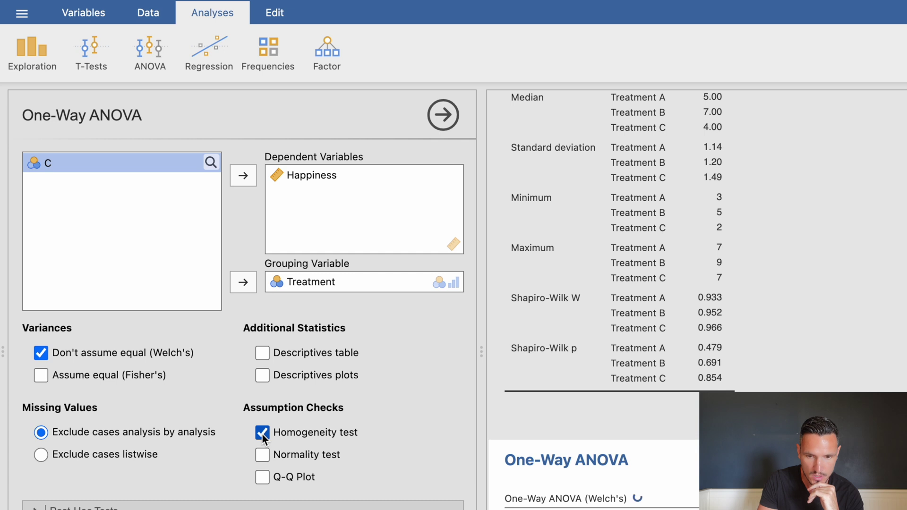
{"action": "scroll", "coordinate": [737, 308], "scroll_direction": "down", "scroll_amount": 3}
{"action": "scroll", "coordinate": [737, 309], "scroll_direction": "down", "scroll_amount": 5}
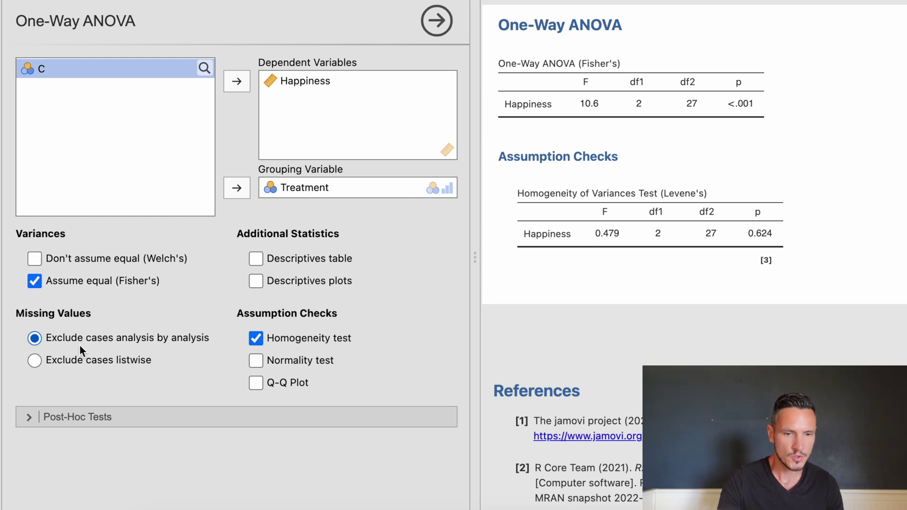
- Add a Tukey (equal variances) post-hoc test to the One-Way ANOVA
{"action": "left_click", "coordinate": [52, 418]}
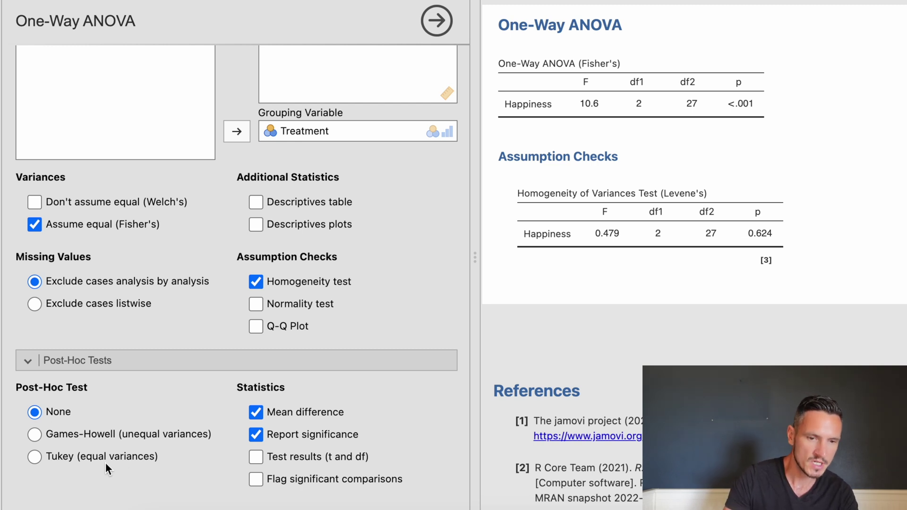
{"action": "left_click", "coordinate": [34, 456]}
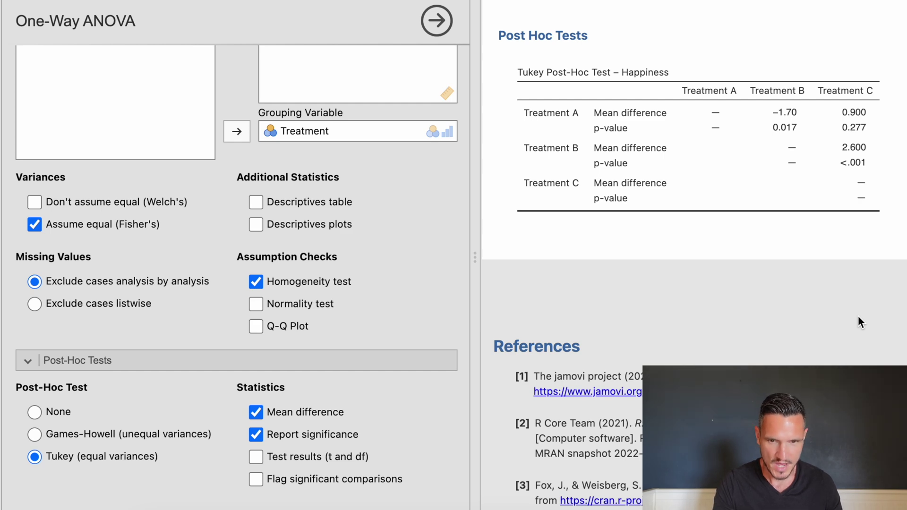
- Review the treatment means and standard deviations, the ANOVA and Levene's tables, and the Tukey comparisons, closing the analysis options
{"action": "scroll", "coordinate": [858, 316], "scroll_direction": "up", "scroll_amount": 15}
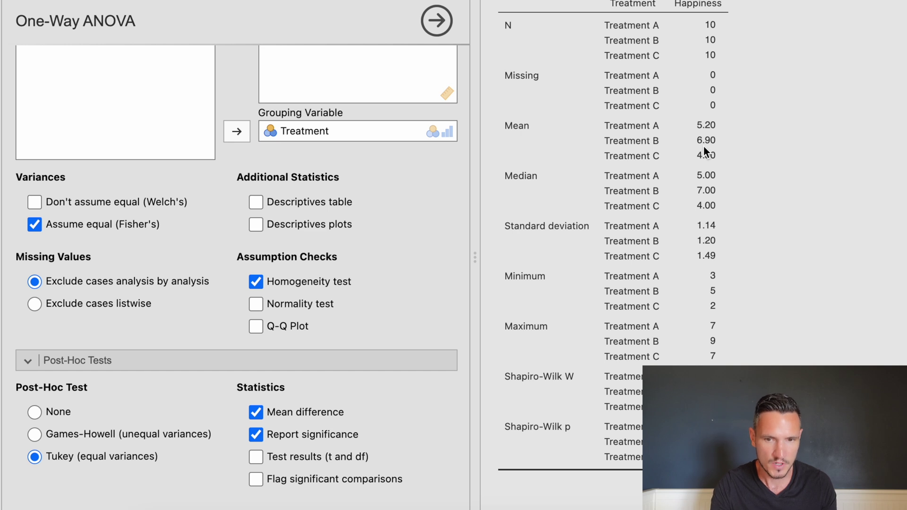
{"action": "scroll", "coordinate": [745, 162], "scroll_direction": "down", "scroll_amount": 6}
{"action": "scroll", "coordinate": [744, 162], "scroll_direction": "up", "scroll_amount": 4}
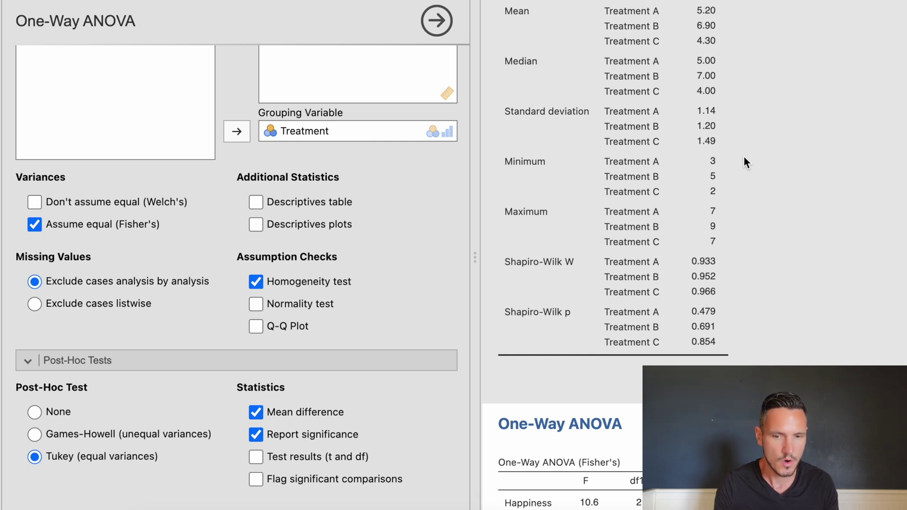
{"action": "scroll", "coordinate": [744, 162], "scroll_direction": "down", "scroll_amount": 5}
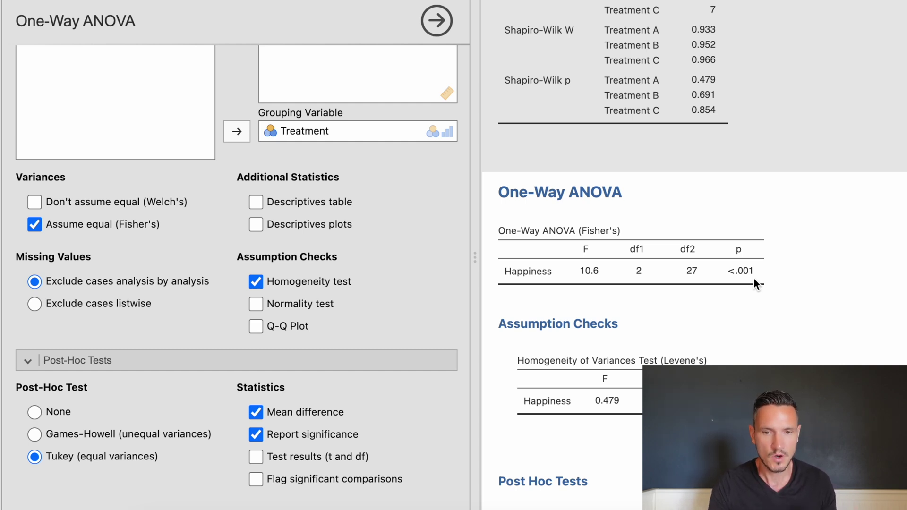
{"action": "scroll", "coordinate": [754, 283], "scroll_direction": "down", "scroll_amount": 4}
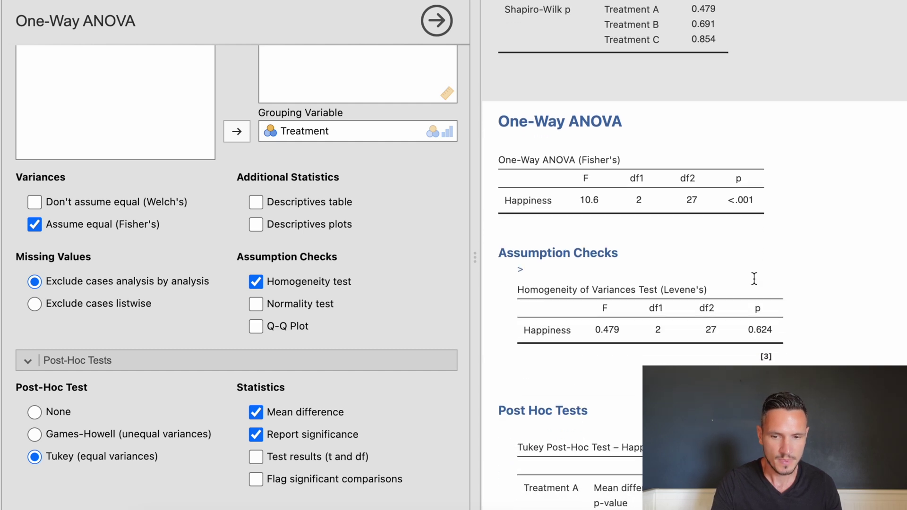
{"action": "scroll", "coordinate": [754, 284], "scroll_direction": "up", "scroll_amount": 7}
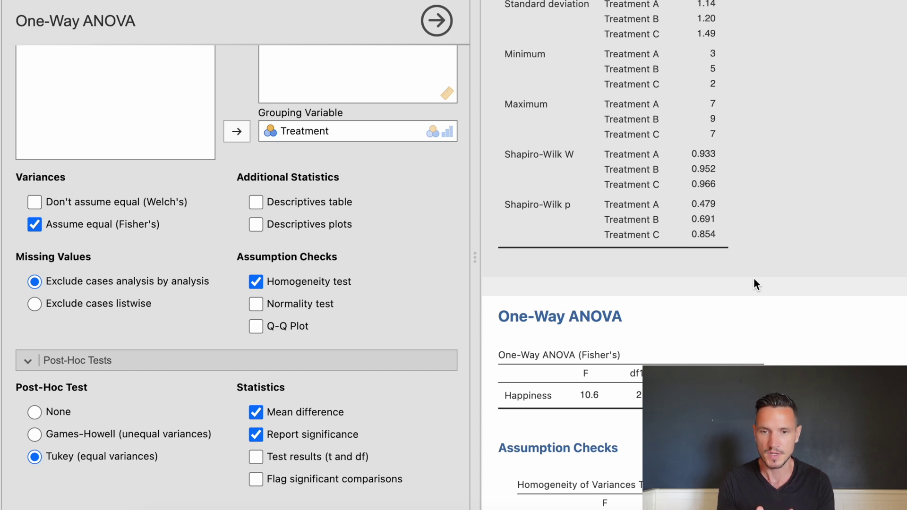
{"action": "left_click", "coordinate": [753, 280]}
{"action": "scroll", "coordinate": [754, 281], "scroll_direction": "down", "scroll_amount": 6}
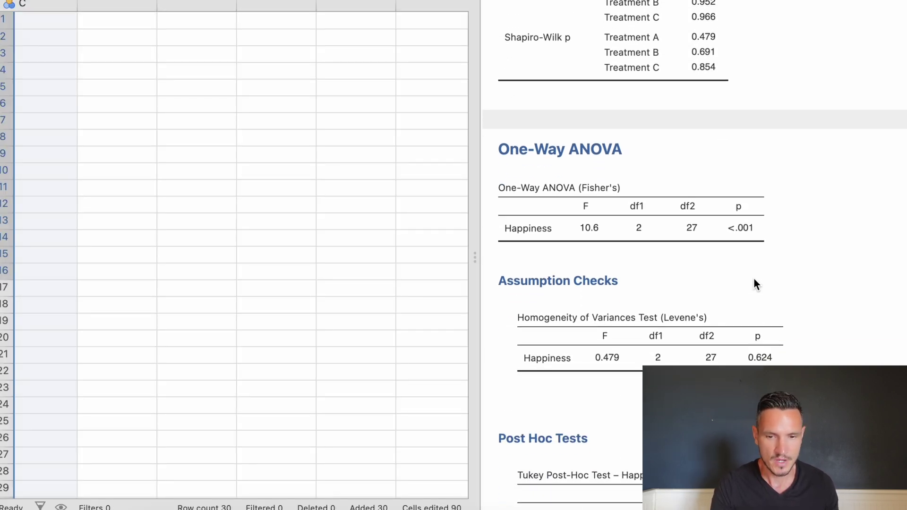
{"action": "scroll", "coordinate": [753, 280], "scroll_direction": "down", "scroll_amount": 2}
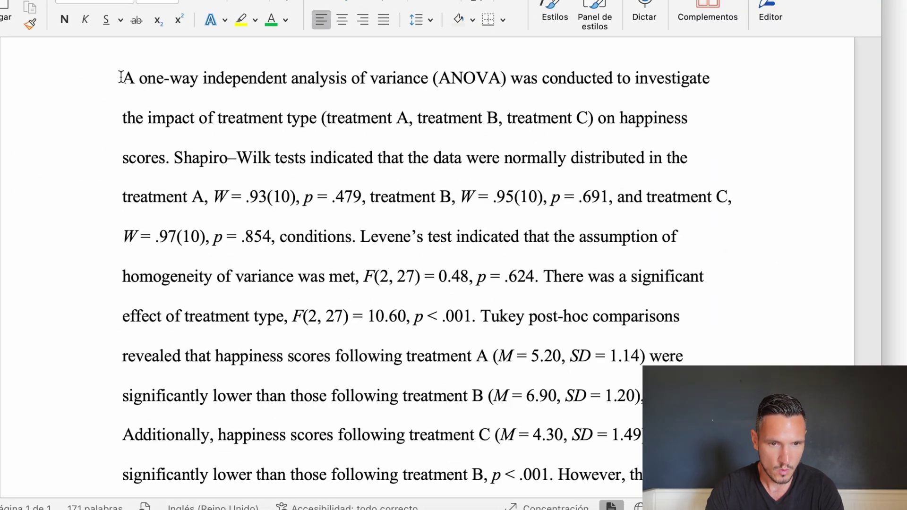
- In the Word write-up, mark and read the opening sentence on the one-way ANOVA and treatment type, and look over the rest
{"action": "left_click_drag", "start_coordinate": [121, 77], "coordinate": [477, 88]}
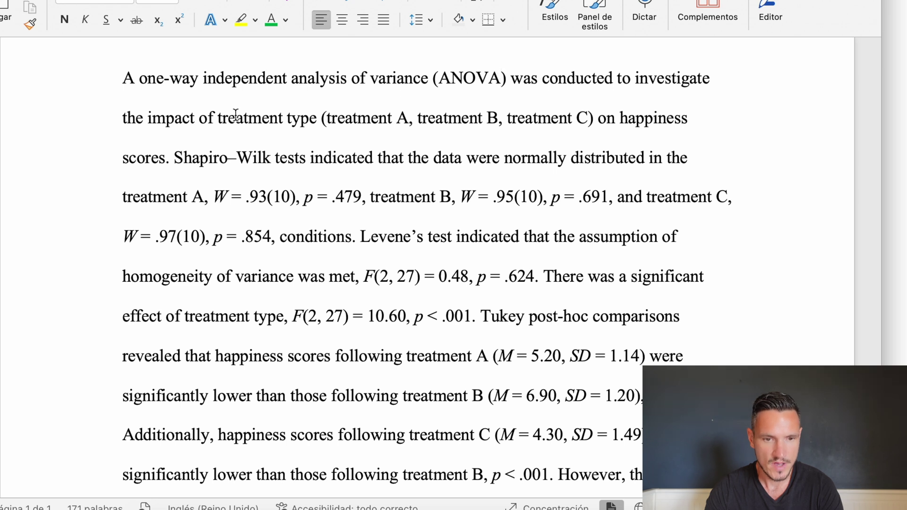
{"action": "left_click_drag", "start_coordinate": [123, 118], "coordinate": [588, 121]}
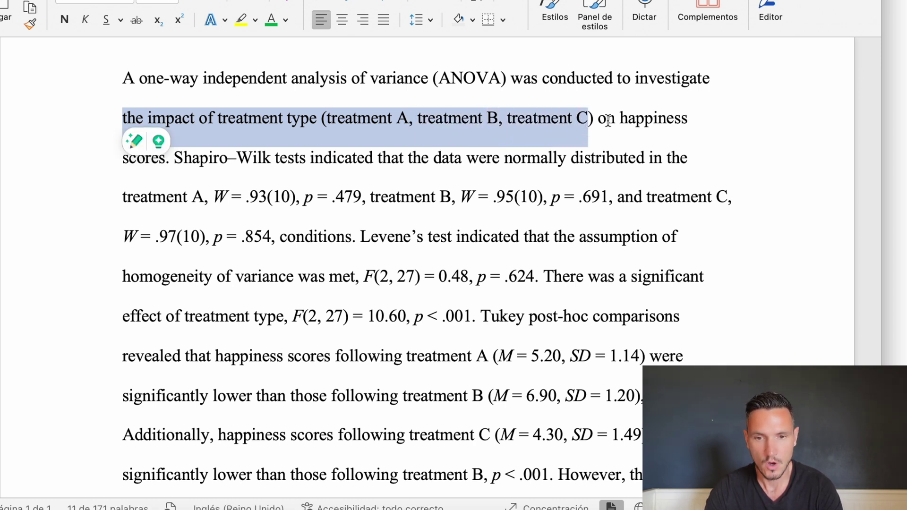
{"action": "scroll", "coordinate": [242, 144], "scroll_direction": "down", "scroll_amount": 4}
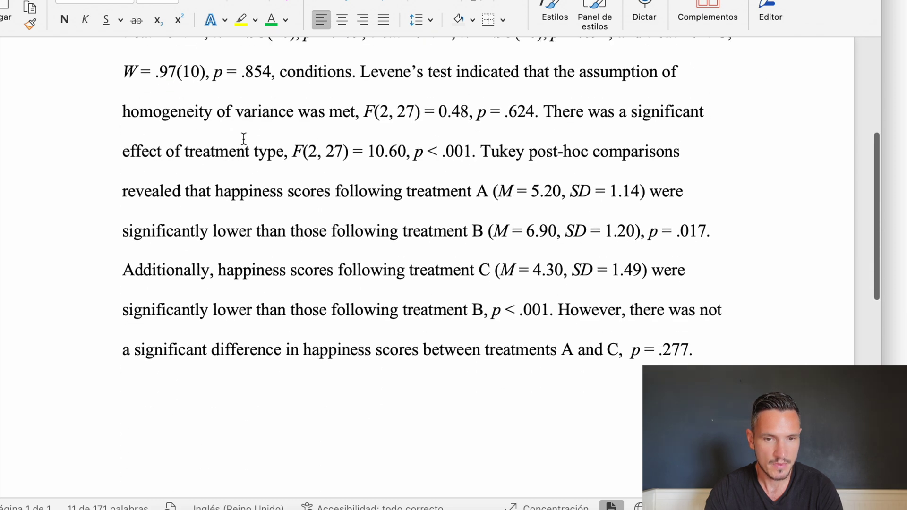
{"action": "scroll", "coordinate": [243, 139], "scroll_direction": "up", "scroll_amount": 4}
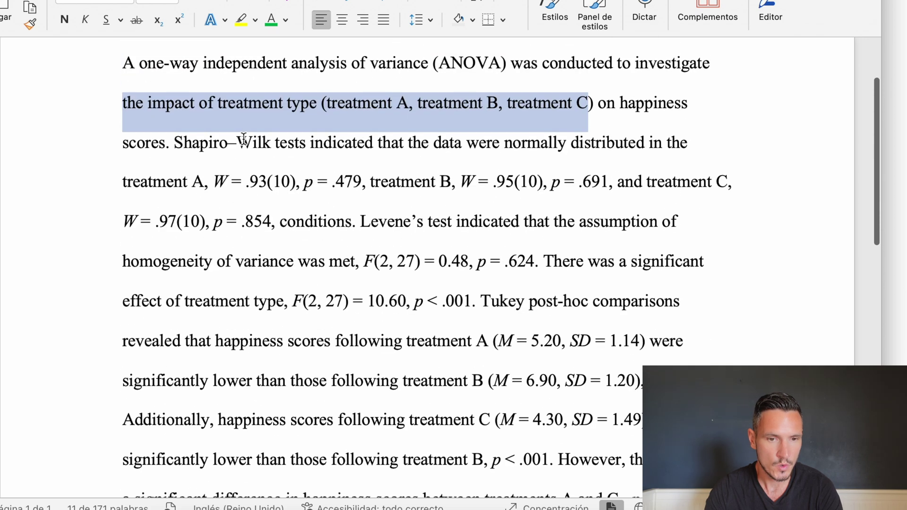
{"action": "left_click", "coordinate": [723, 135]}
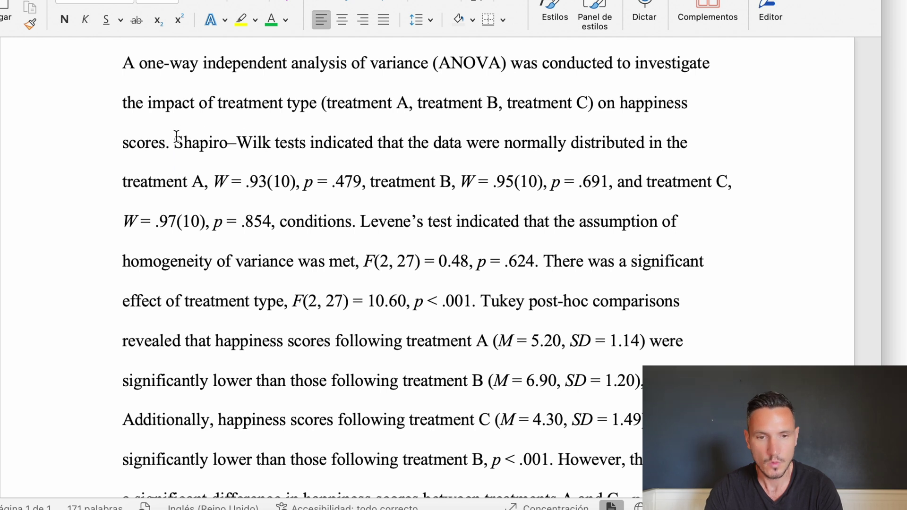
- Mark the Shapiro–Wilk sentence in the write-up, compare it with the jamovi descriptives, and return to the Word document
{"action": "left_click_drag", "start_coordinate": [176, 142], "coordinate": [308, 216]}
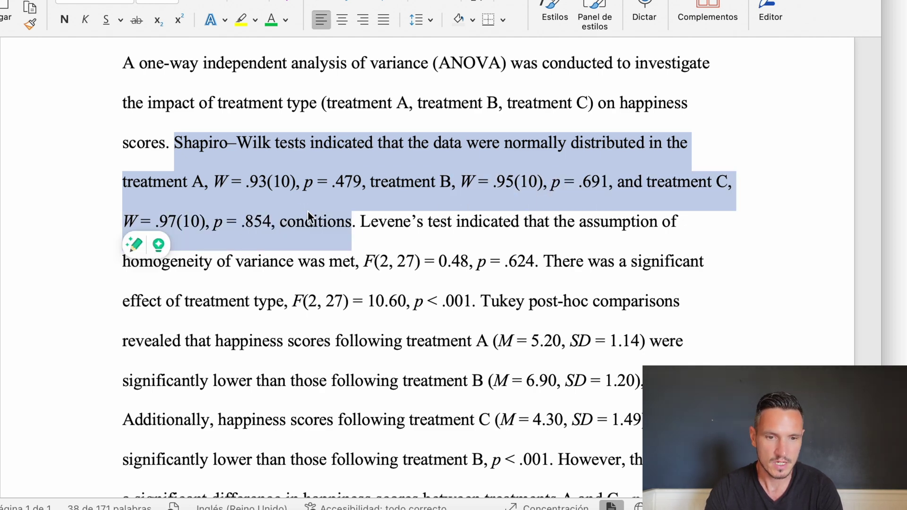
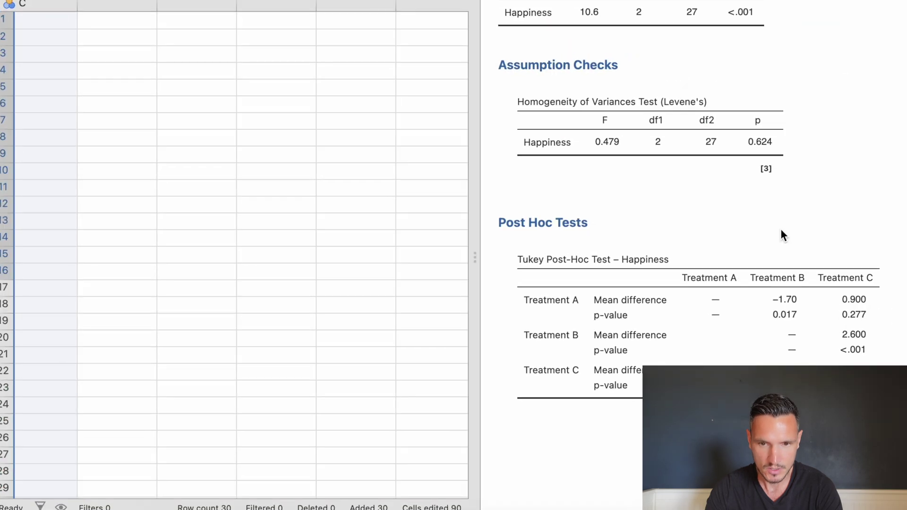
{"action": "scroll", "coordinate": [781, 228], "scroll_direction": "up", "scroll_amount": 5}
{"action": "scroll", "coordinate": [781, 230], "scroll_direction": "up", "scroll_amount": 2}
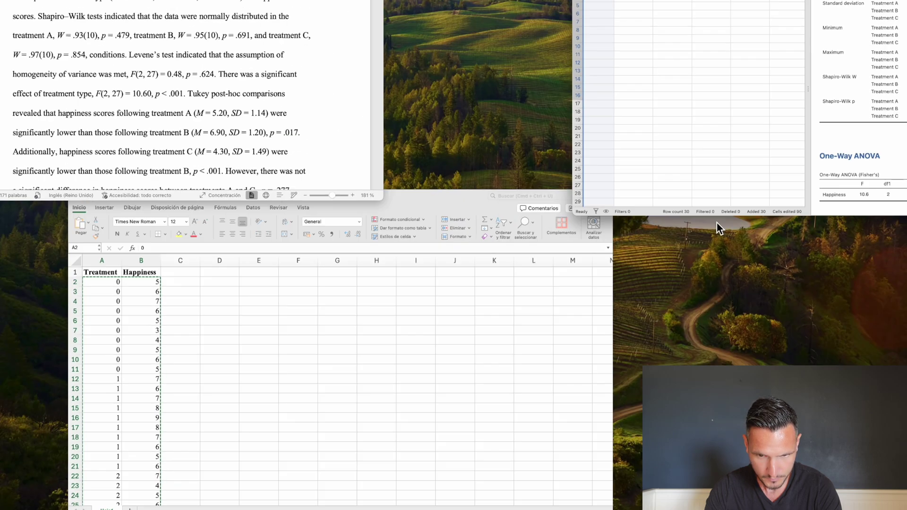
{"action": "left_click_drag", "start_coordinate": [109, 10], "coordinate": [176, 44]}
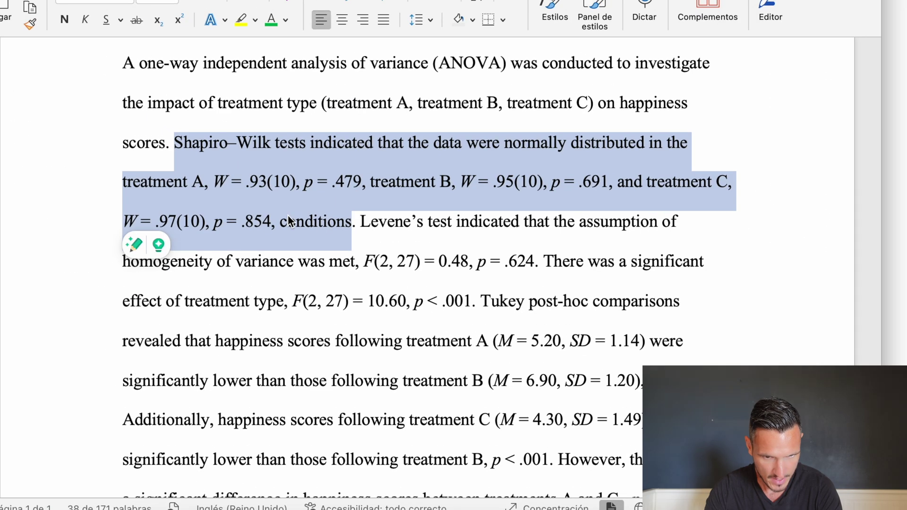
{"action": "left_click", "coordinate": [288, 221]}
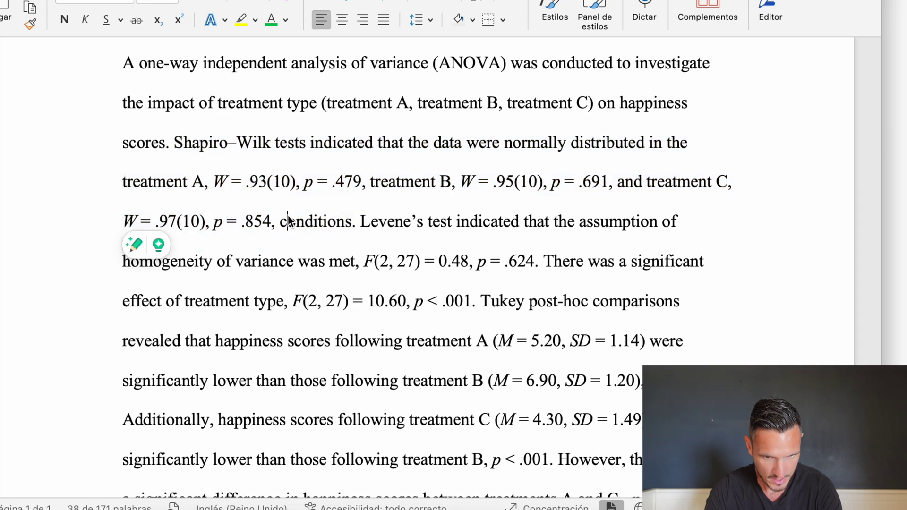
- Mark the Shapiro–Wilk W symbol and the bracketed sample sizes for treatments A and B, comparing them with the jamovi descriptives
{"action": "left_click_drag", "start_coordinate": [219, 185], "coordinate": [239, 185]}
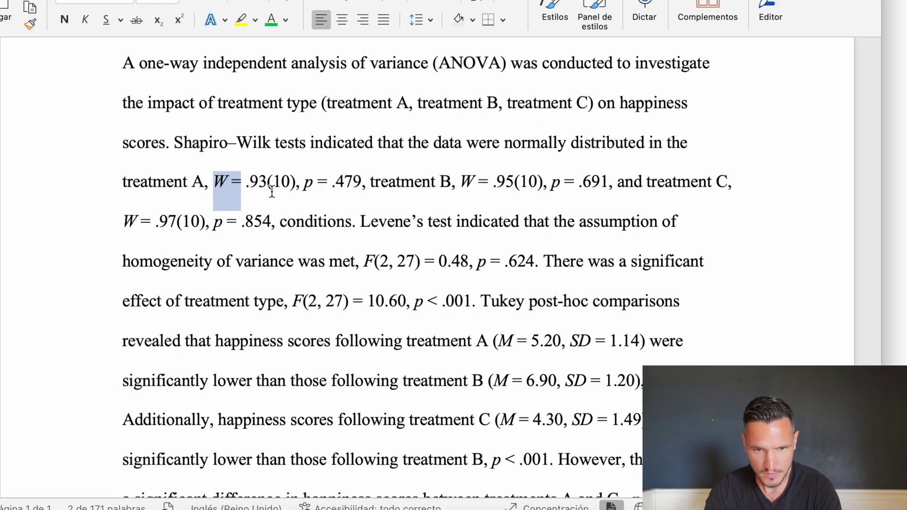
{"action": "left_click_drag", "start_coordinate": [272, 189], "coordinate": [294, 188]}
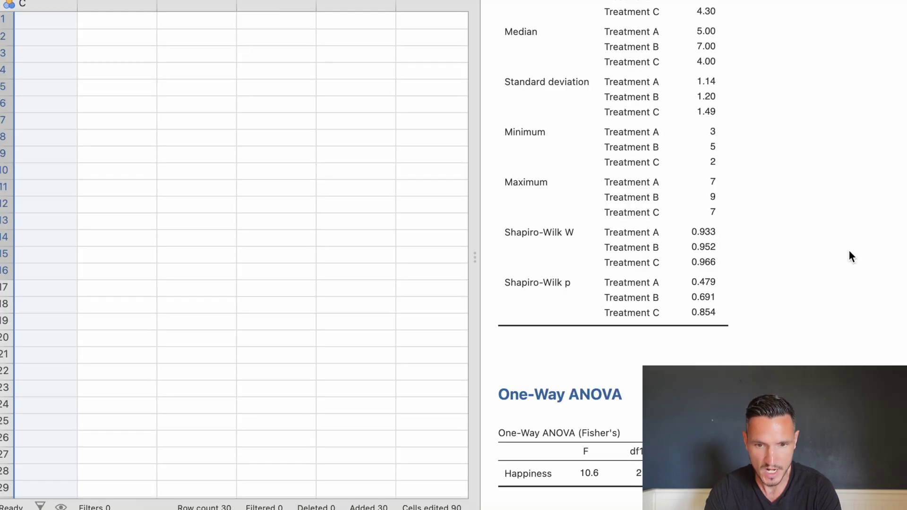
{"action": "left_click", "coordinate": [849, 250]}
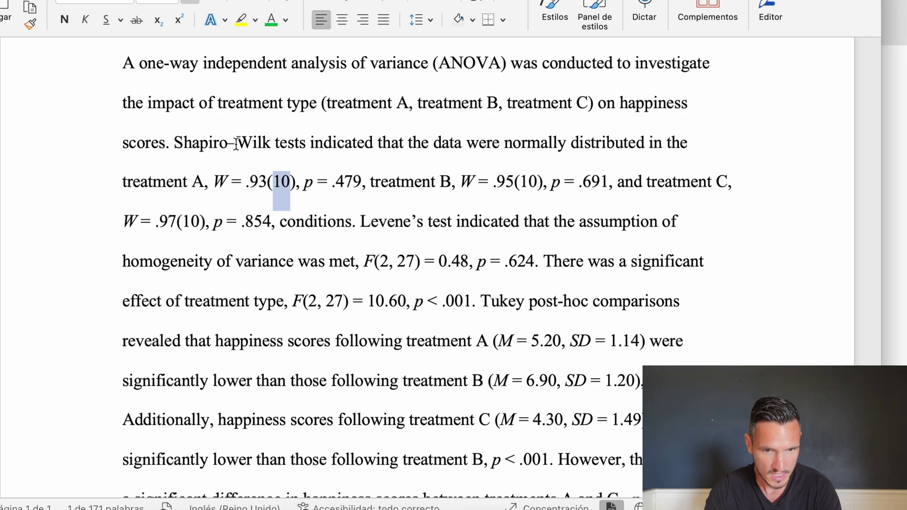
{"action": "double_click", "coordinate": [528, 181]}
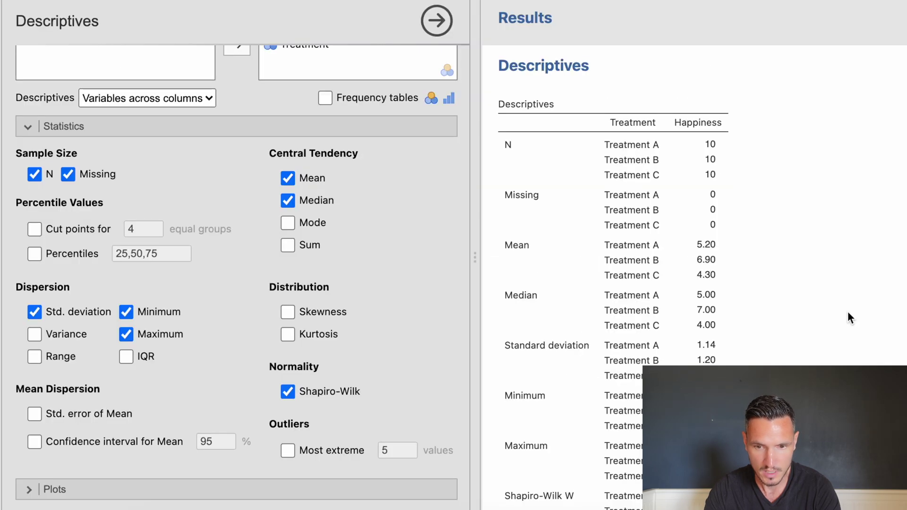
{"action": "scroll", "coordinate": [846, 313], "scroll_direction": "down", "scroll_amount": 5}
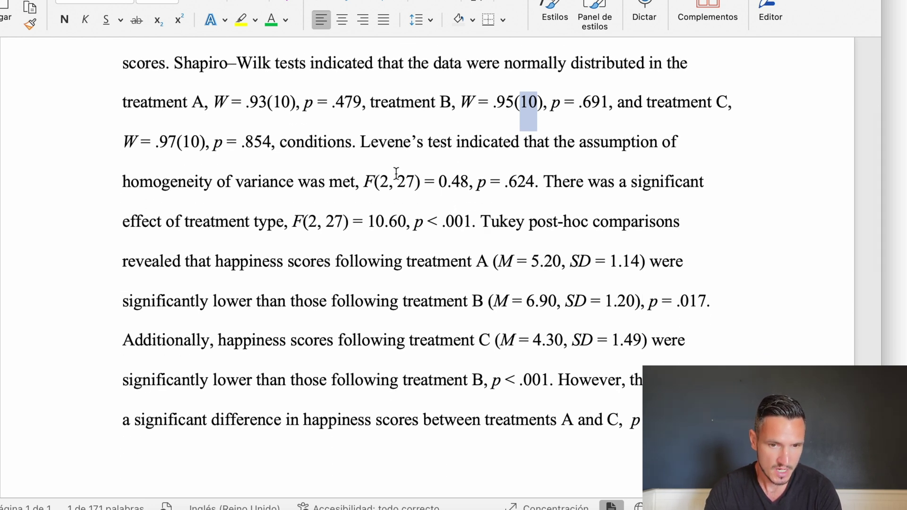
- Mark the F symbol and degrees of freedom in the Levene's test sentence and check them against jamovi's homogeneity of variances table
{"action": "left_click_drag", "start_coordinate": [362, 141], "coordinate": [375, 187]}
{"action": "left_click", "coordinate": [367, 185]}
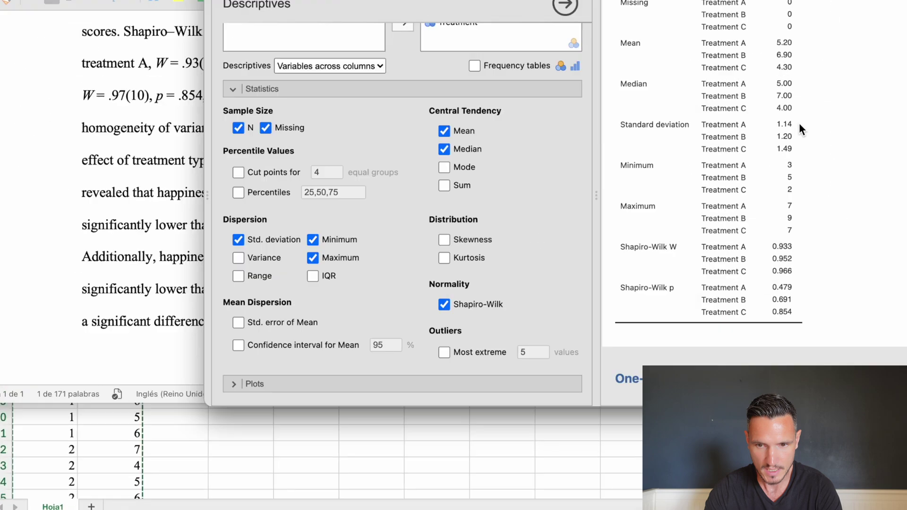
{"action": "scroll", "coordinate": [838, 105], "scroll_direction": "down", "scroll_amount": 10}
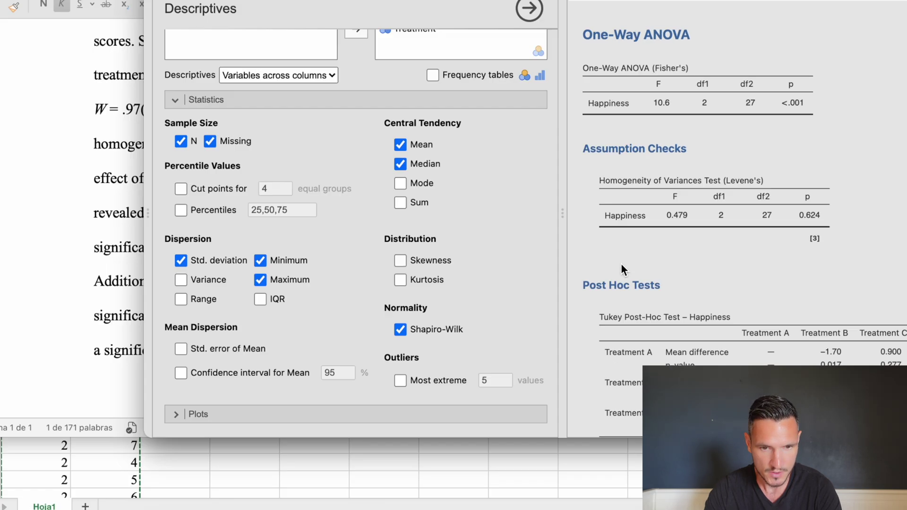
{"action": "key", "text": "ctrl+Up"}
{"action": "left_click", "coordinate": [185, 62]}
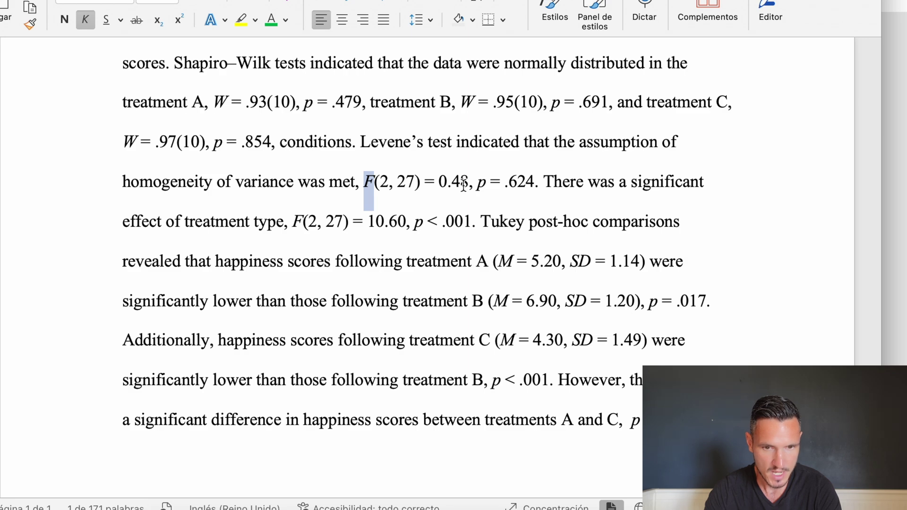
{"action": "left_click_drag", "start_coordinate": [380, 182], "coordinate": [414, 185]}
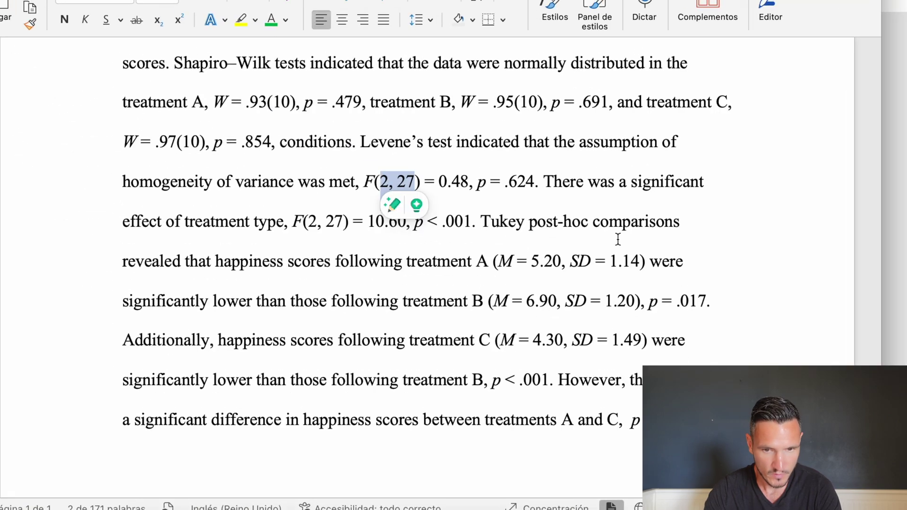
- Mark the sentence on the significant effect of treatment type and its degrees of freedom, comparing them with the jamovi One-Way ANOVA table
{"action": "scroll", "coordinate": [618, 241], "scroll_direction": "up", "scroll_amount": 3}
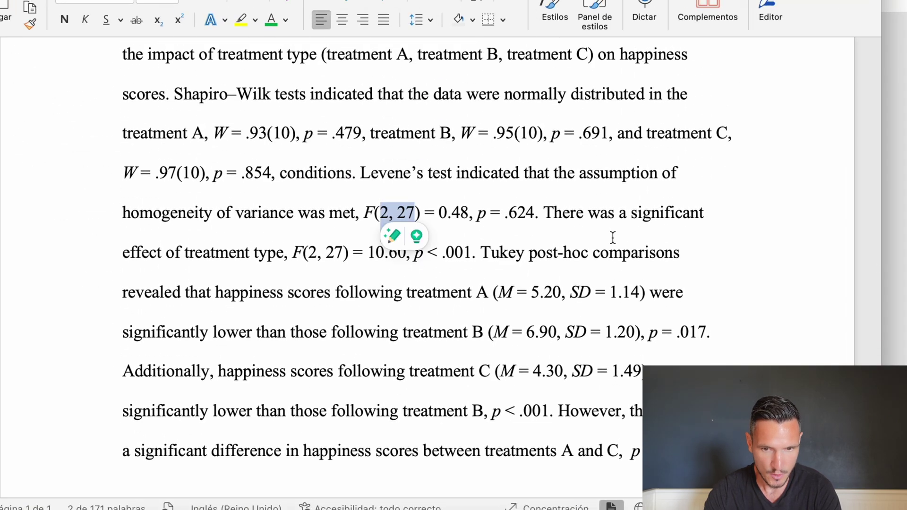
{"action": "left_click_drag", "start_coordinate": [545, 214], "coordinate": [283, 254]}
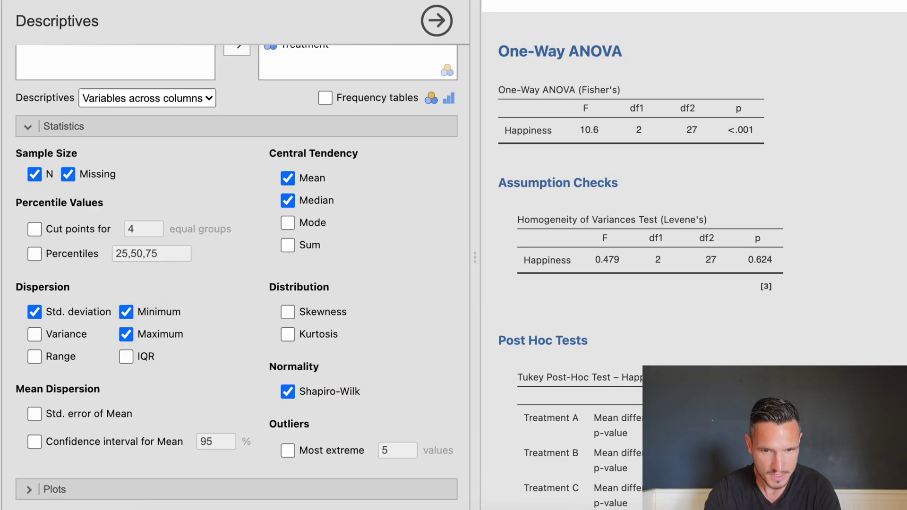
{"action": "scroll", "coordinate": [904, 274], "scroll_direction": "up", "scroll_amount": 3}
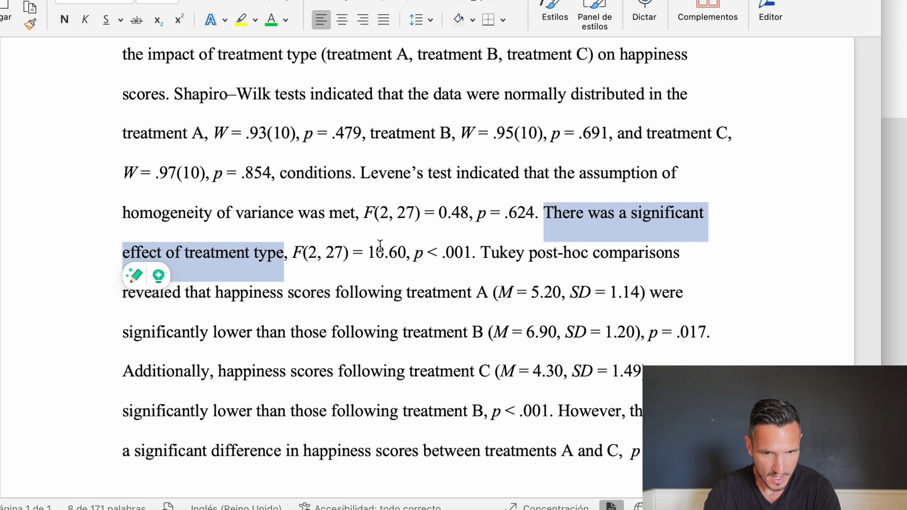
{"action": "left_click_drag", "start_coordinate": [311, 257], "coordinate": [334, 258]}
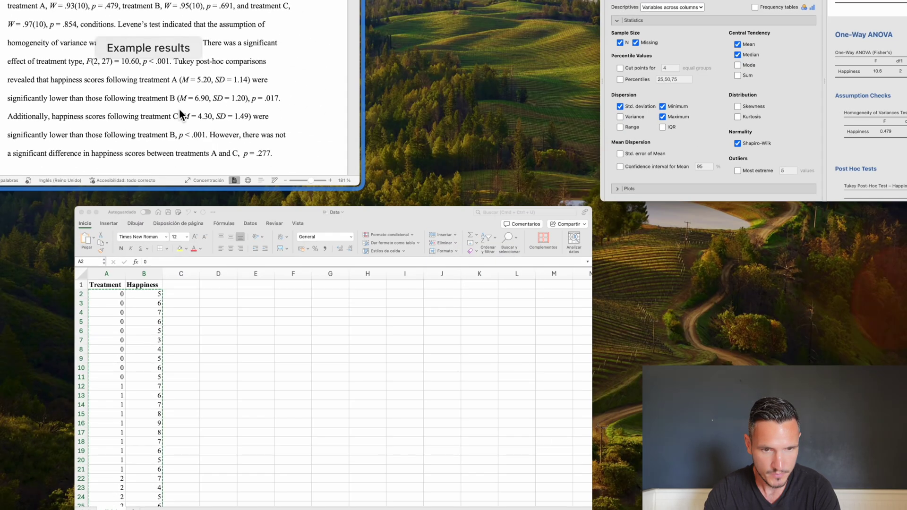
- Mark the means and standard deviations reported for treatments A, B and C, and compare them with the jamovi descriptives
{"action": "scroll", "coordinate": [751, 309], "scroll_direction": "down", "scroll_amount": 3}
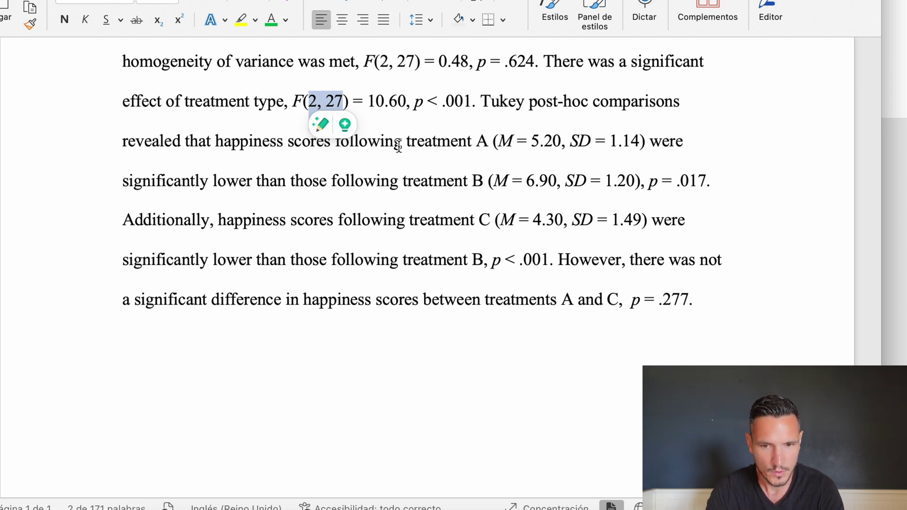
{"action": "left_click_drag", "start_coordinate": [124, 188], "coordinate": [484, 198]}
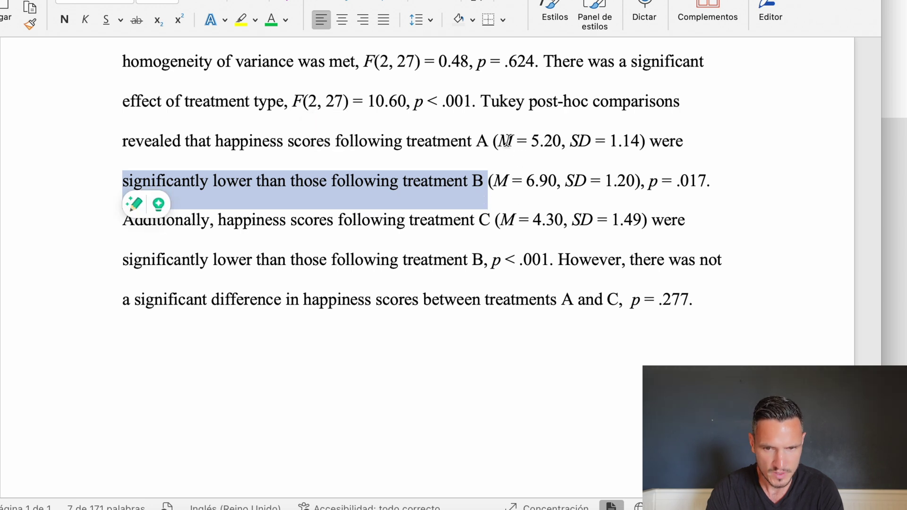
{"action": "left_click_drag", "start_coordinate": [407, 142], "coordinate": [637, 137]}
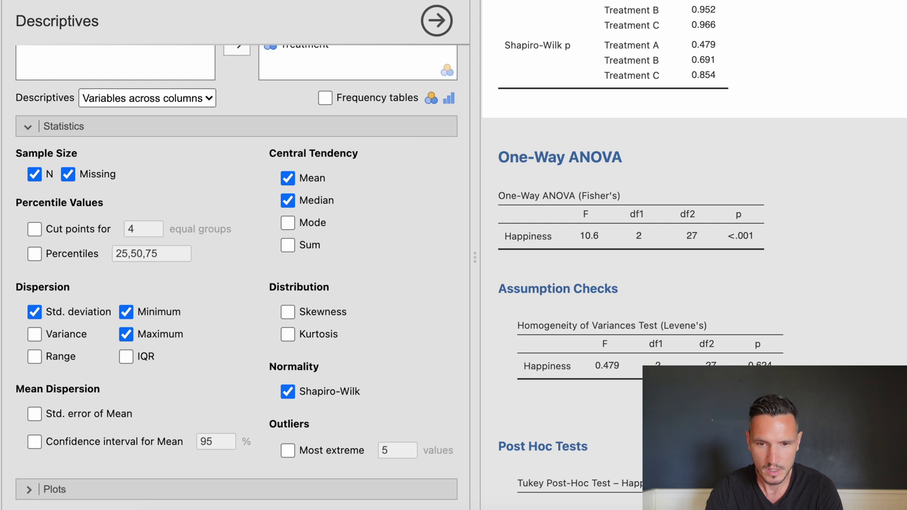
{"action": "scroll", "coordinate": [694, 255], "scroll_direction": "up", "scroll_amount": 10}
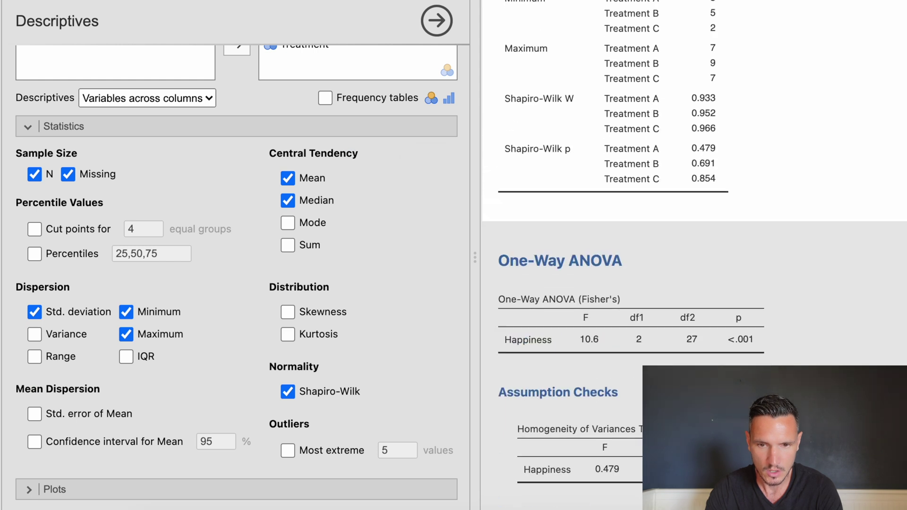
{"action": "scroll", "coordinate": [747, 182], "scroll_direction": "down", "scroll_amount": 3}
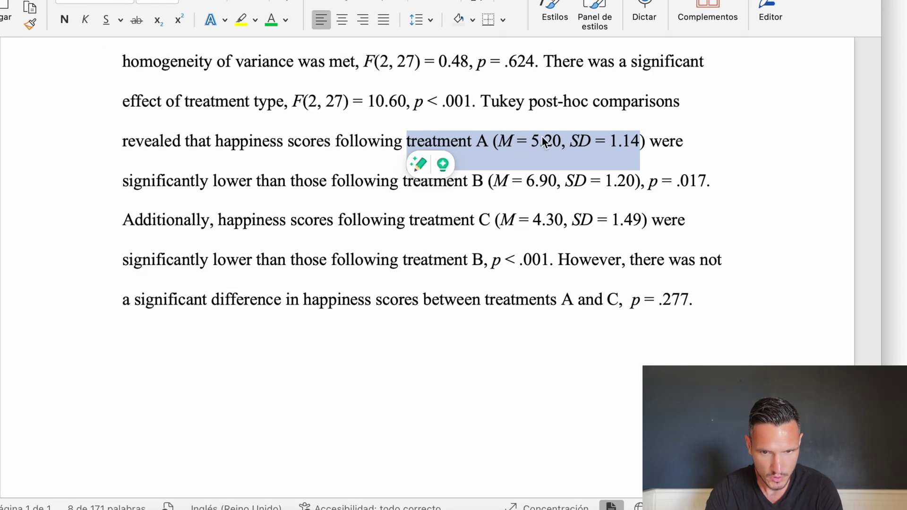
{"action": "left_click", "coordinate": [720, 312]}
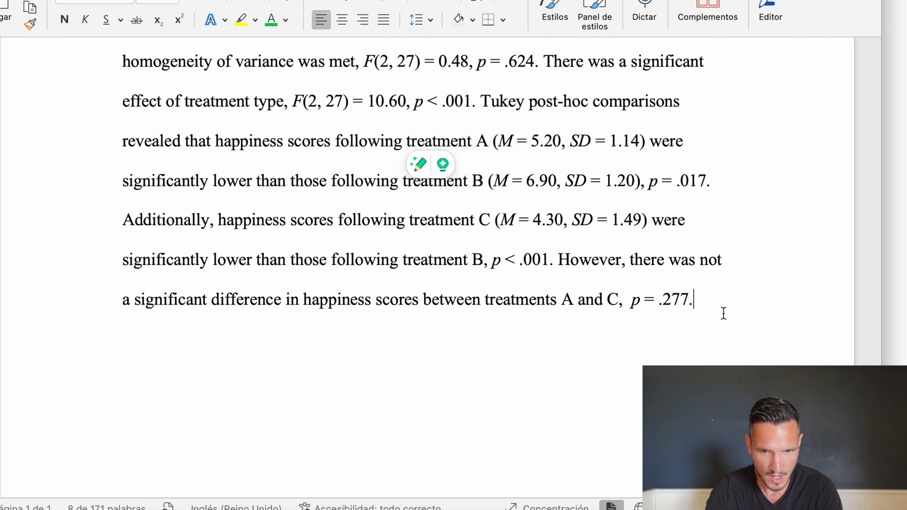
{"action": "left_click_drag", "start_coordinate": [495, 182], "coordinate": [631, 183]}
{"action": "left_click_drag", "start_coordinate": [501, 220], "coordinate": [641, 220]}
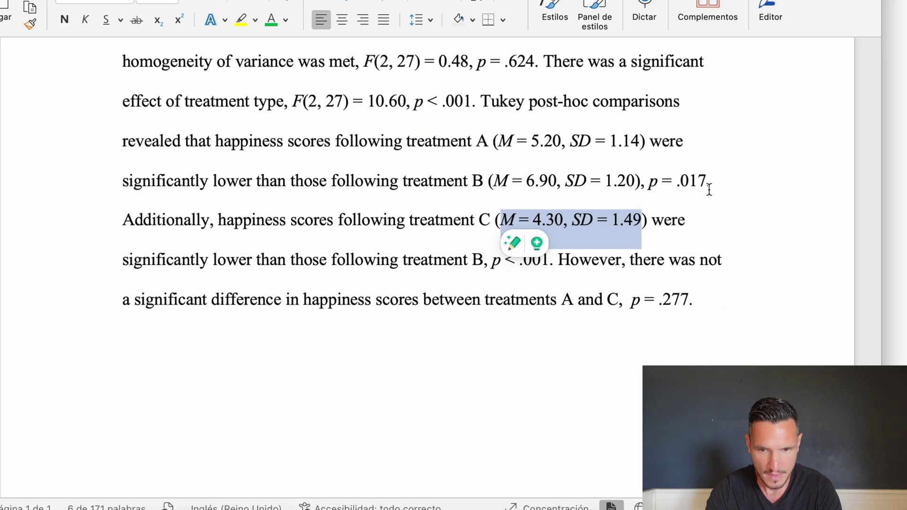
- Read the Tukey post-hoc results in the write-up, marking the sentence that compares treatments A and B up to its p value
{"action": "key", "text": "Down"}
{"action": "key", "text": "Down"}
{"action": "key", "text": "Down"}
{"action": "scroll", "coordinate": [709, 189], "scroll_direction": "up", "scroll_amount": 2}
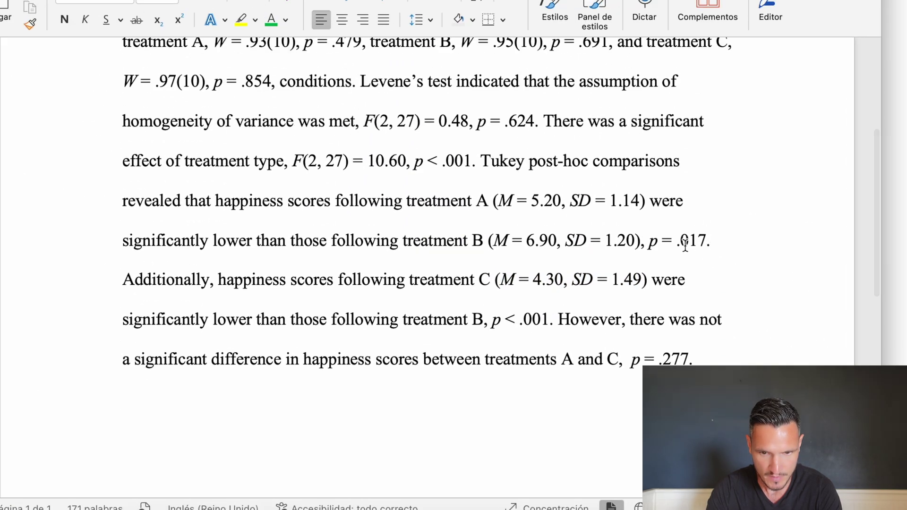
{"action": "scroll", "coordinate": [689, 255], "scroll_direction": "down", "scroll_amount": 15}
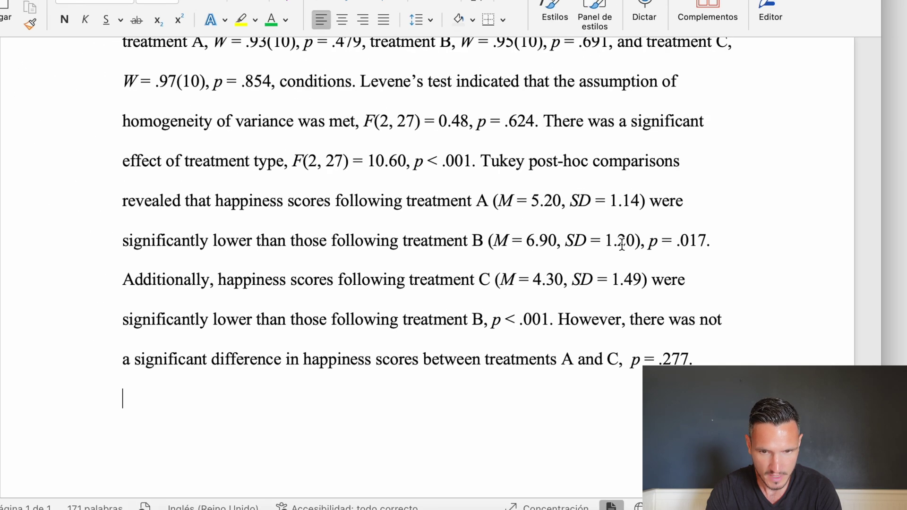
{"action": "left_click_drag", "start_coordinate": [473, 161], "coordinate": [659, 248]}
{"action": "left_click", "coordinate": [646, 242]}
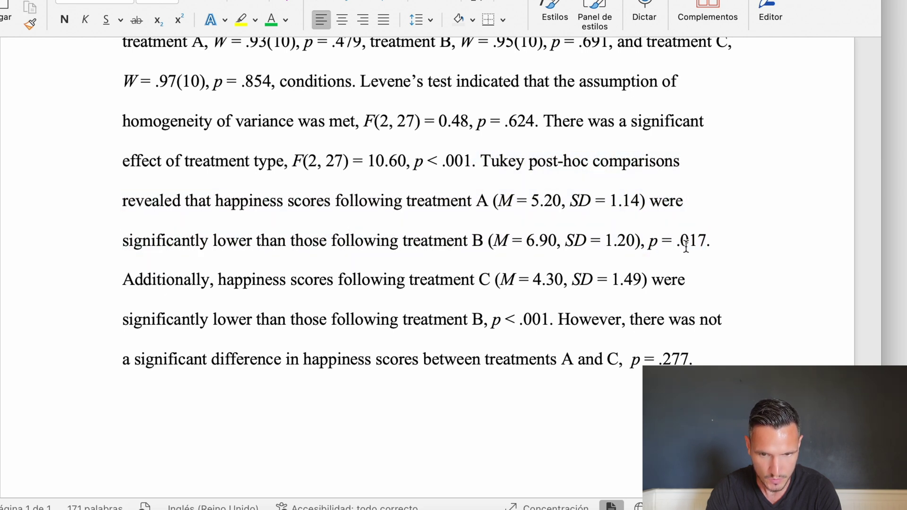